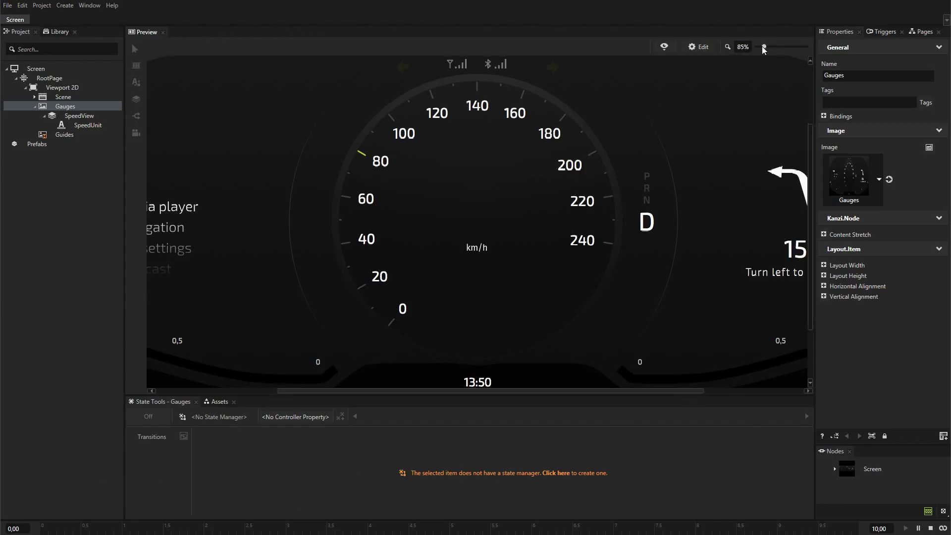
- Place the SpeedNeedle image asset from the project content into the preview scene
left_click_drag(766, 47, 762, 50)
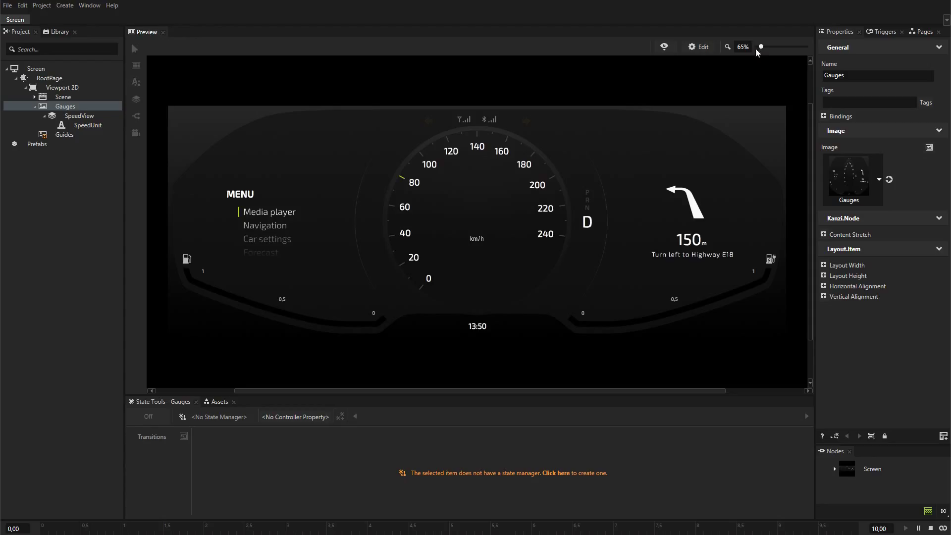
left_click(218, 401)
left_click(407, 494)
left_click_drag(407, 494, 346, 236)
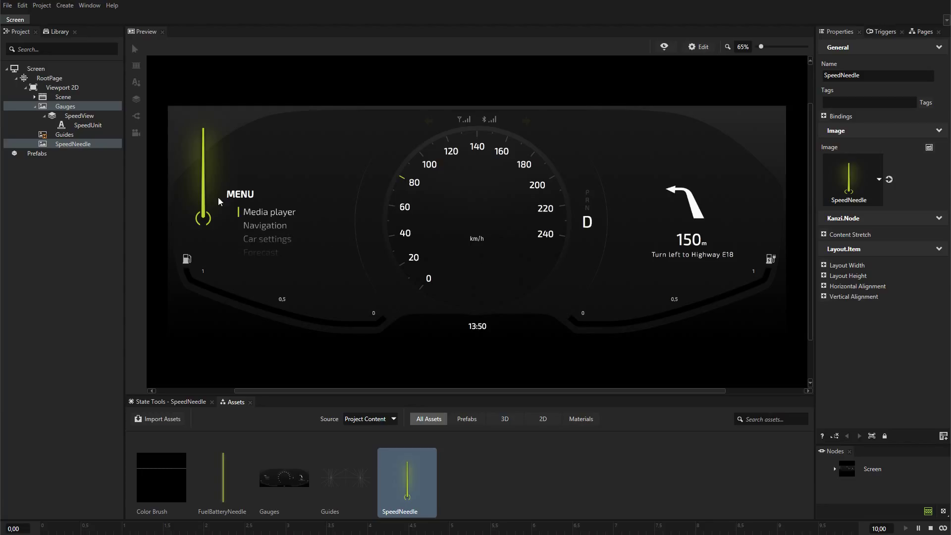
- Show the hidden Guides image over the gauges and enable editing in the preview
left_click(68, 137)
key("ctrl+h")
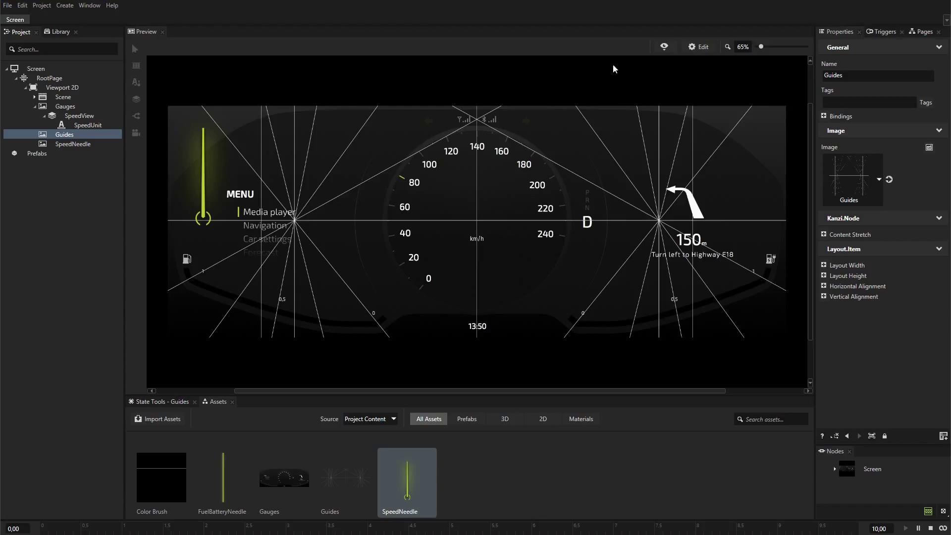
left_click(698, 47)
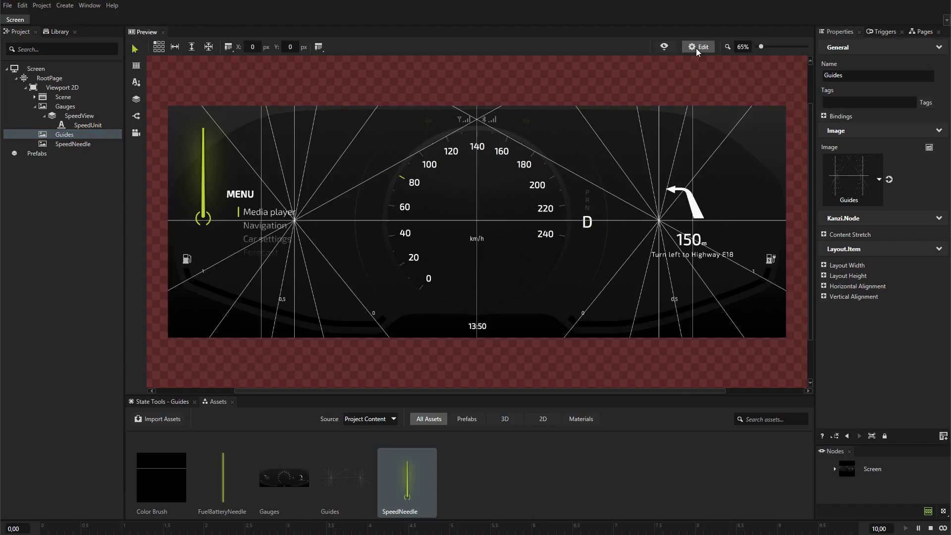
- Align SpeedNeedle to the top center and move it to Y 7 px, centring its hub on the guide lines' crossing
left_click(202, 174)
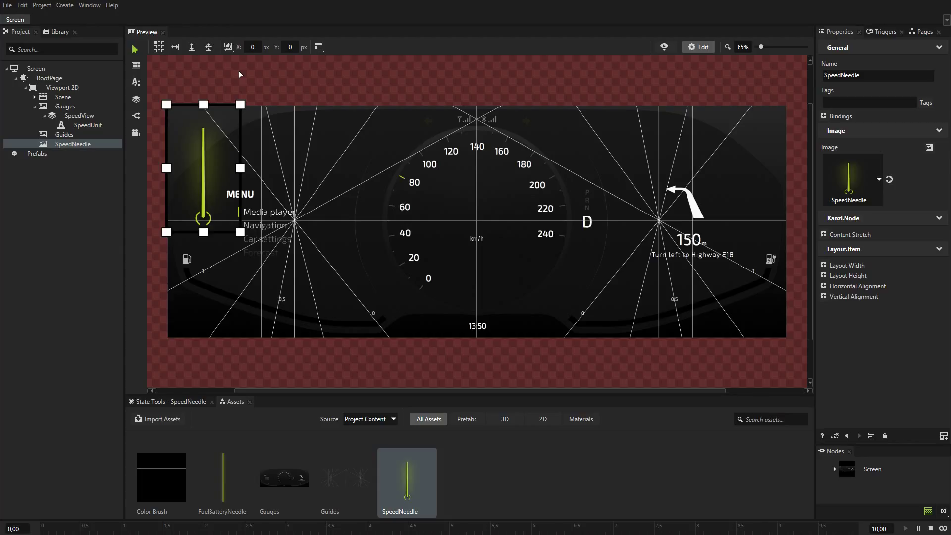
left_click(158, 46)
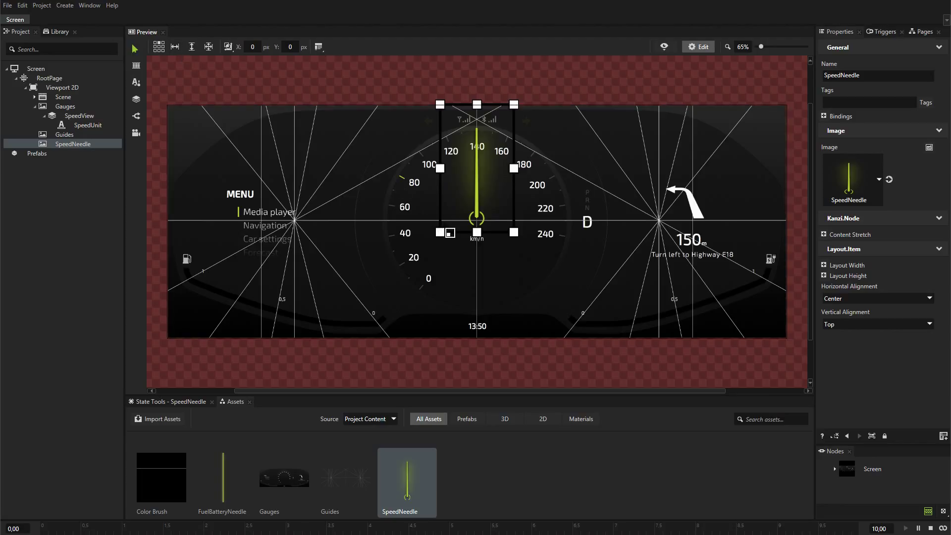
left_click_drag(476, 214, 476, 215)
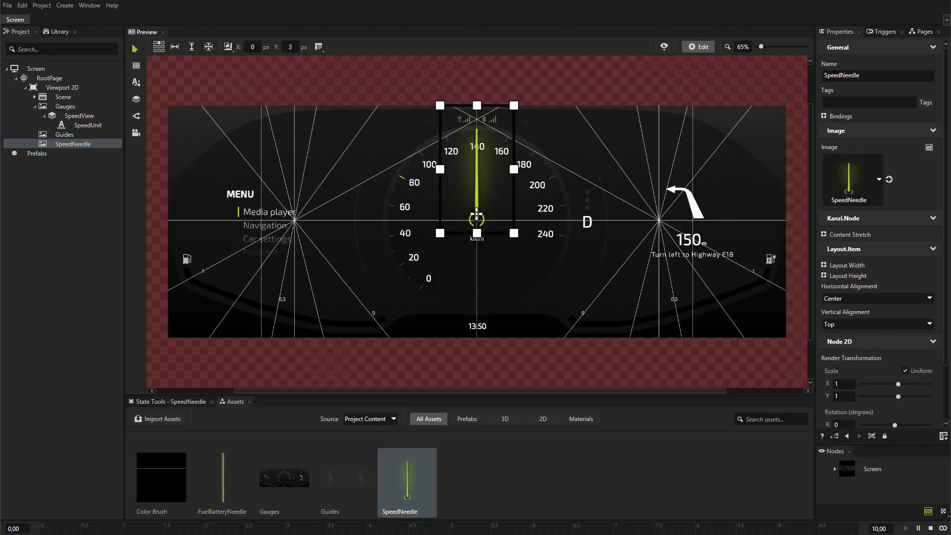
scroll(479, 257, "up", 5)
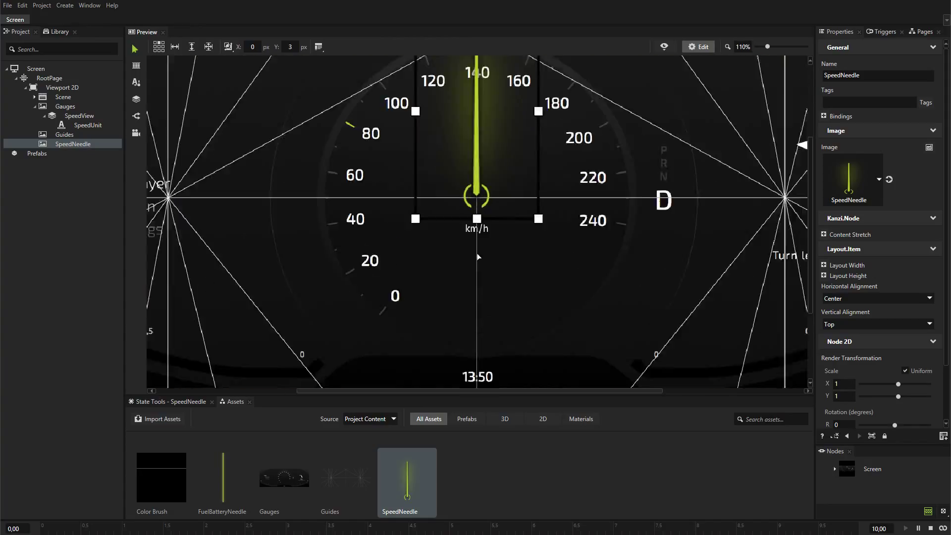
left_click_drag(478, 166, 478, 169)
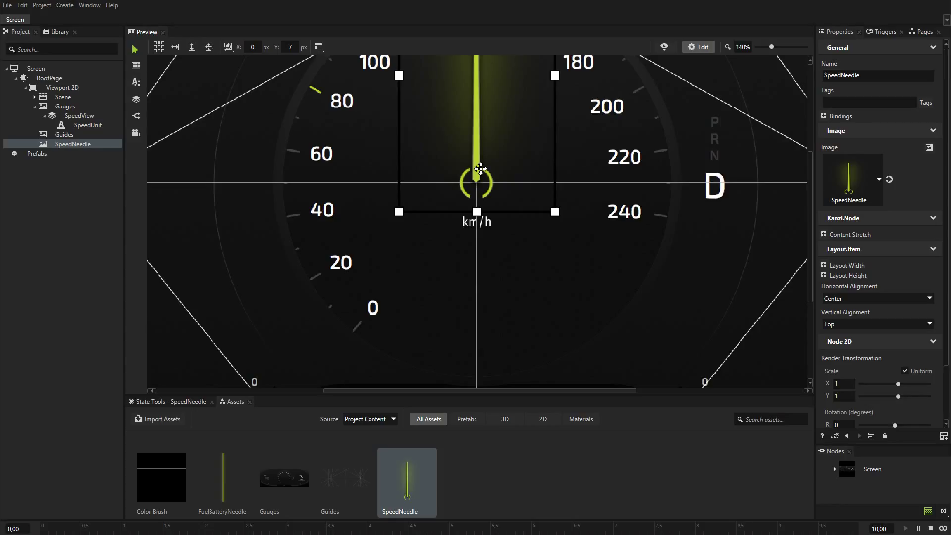
- Add the Render Transformation Origin property to SpeedNeedle and set it to X 0,5 and Y 0,9
right_click(870, 121)
mouse_move(895, 123)
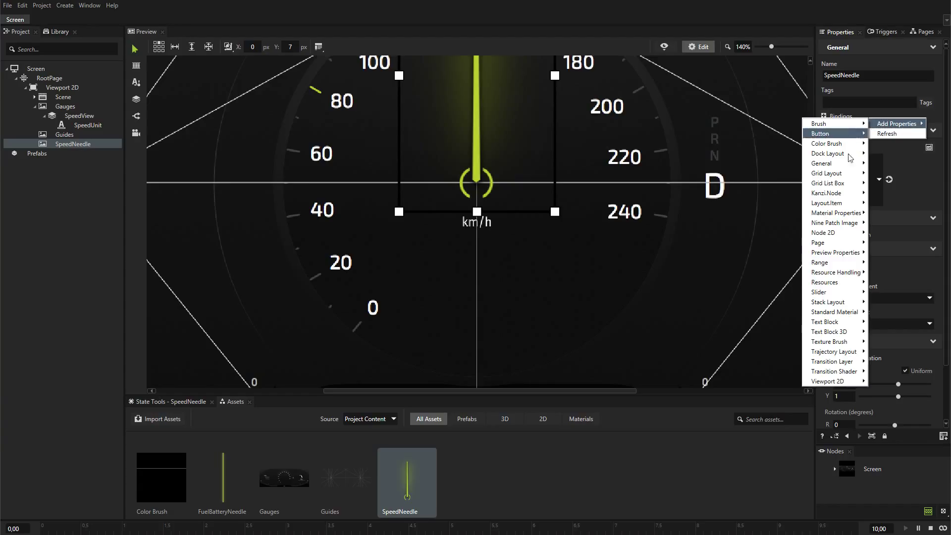
mouse_move(824, 233)
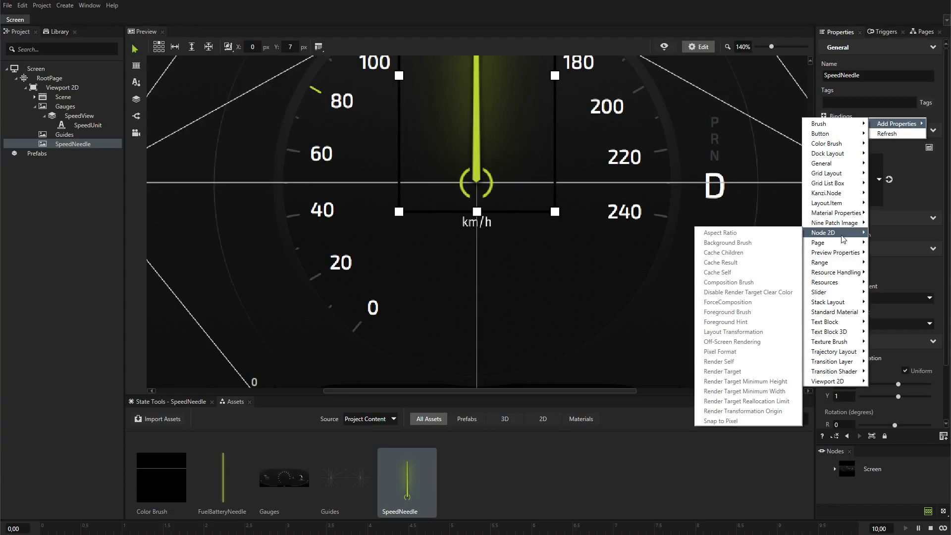
left_click(756, 410)
left_click(838, 369)
type("0,5")
key("Tab")
type("0,9")
key("Return")
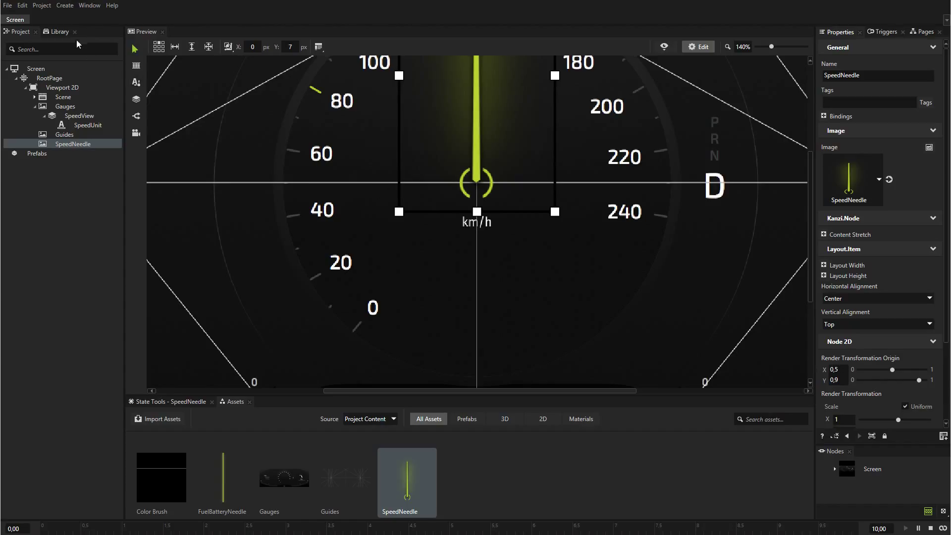
- Start a new property type in the library, naming it Speed with the category Gauges
left_click(62, 34)
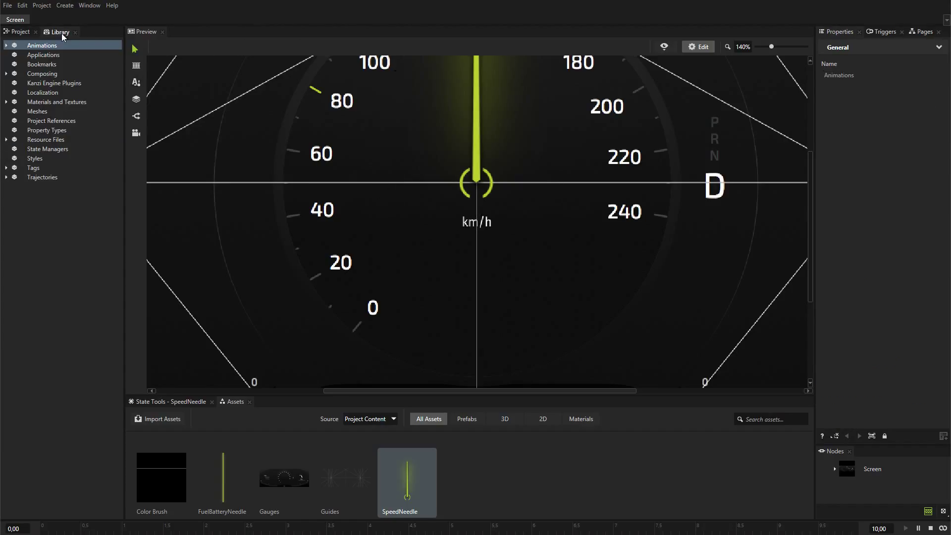
left_click(47, 131)
right_click(48, 129)
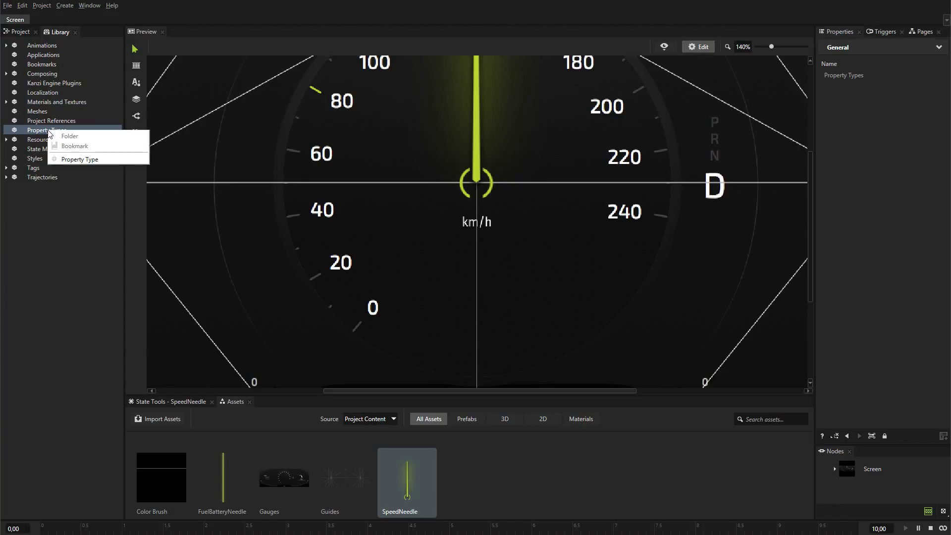
left_click(57, 160)
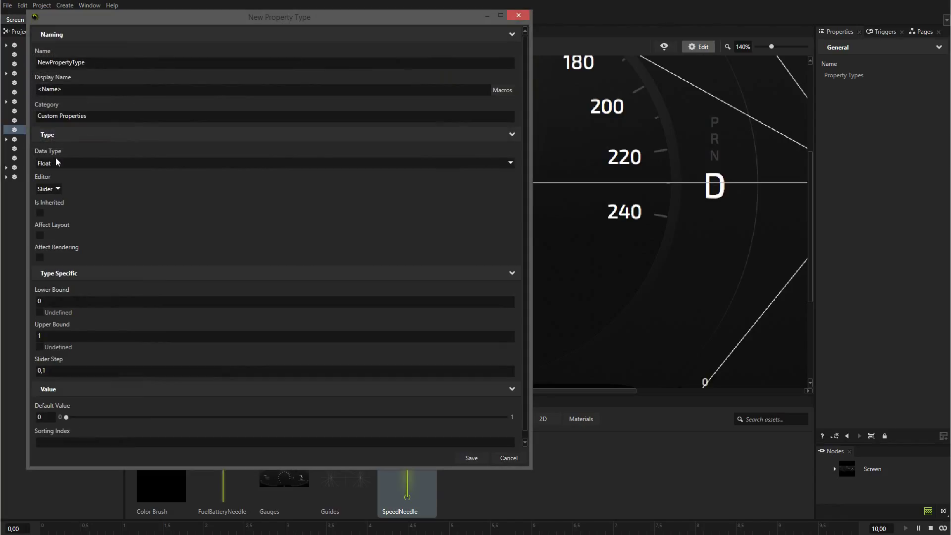
left_click(72, 63)
type("Speed")
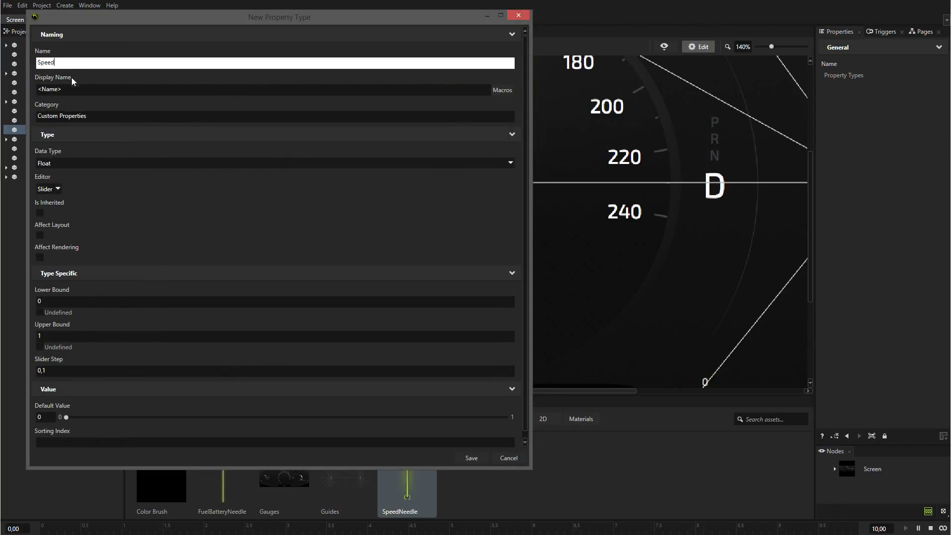
left_click(72, 117)
type("Gauges")
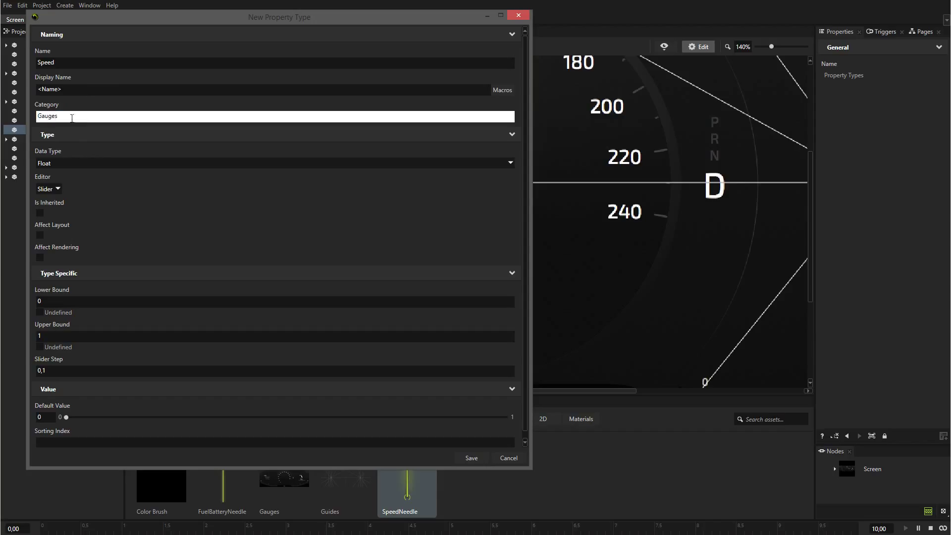
- Give the Speed property type the Integer data type with a lower bound of 0 and upper bound of 240, and save it
left_click(75, 162)
left_click(72, 214)
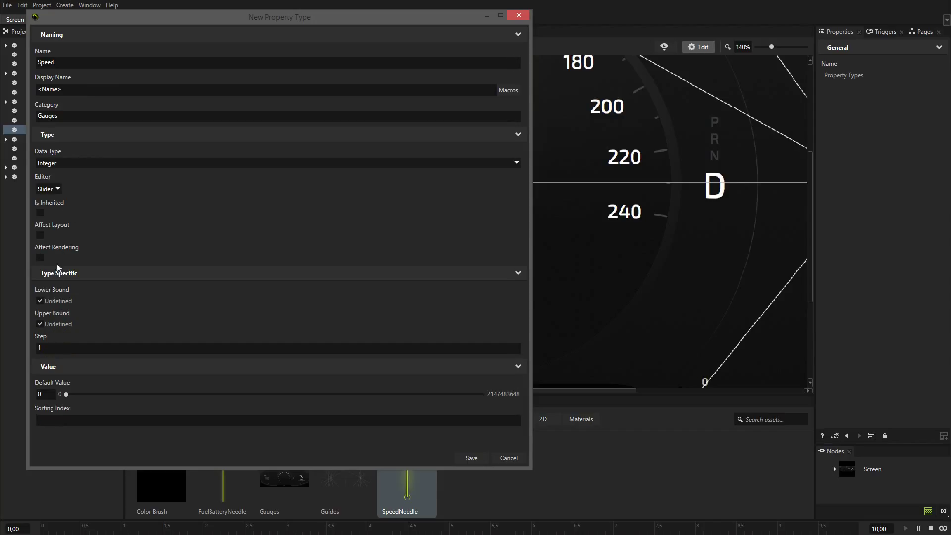
left_click(40, 308)
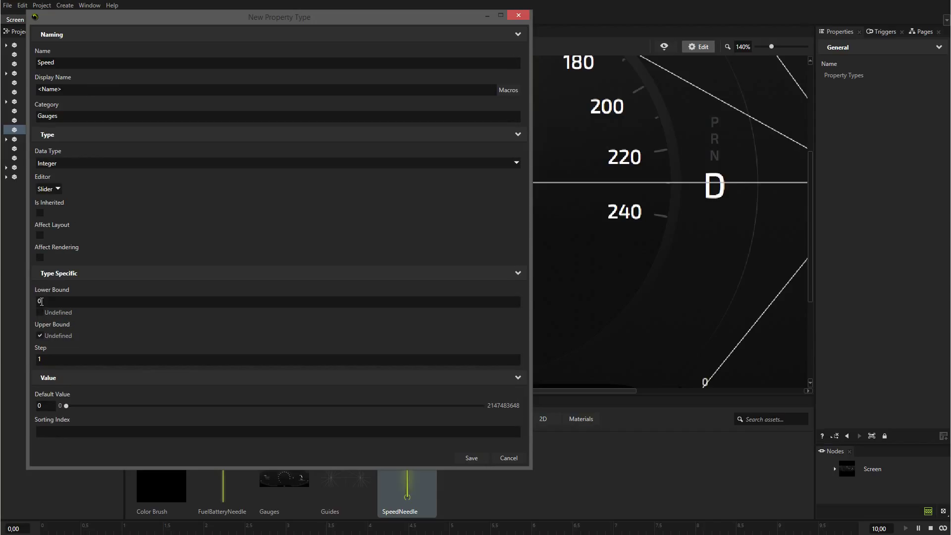
left_click(40, 336)
left_click(41, 336)
type("240")
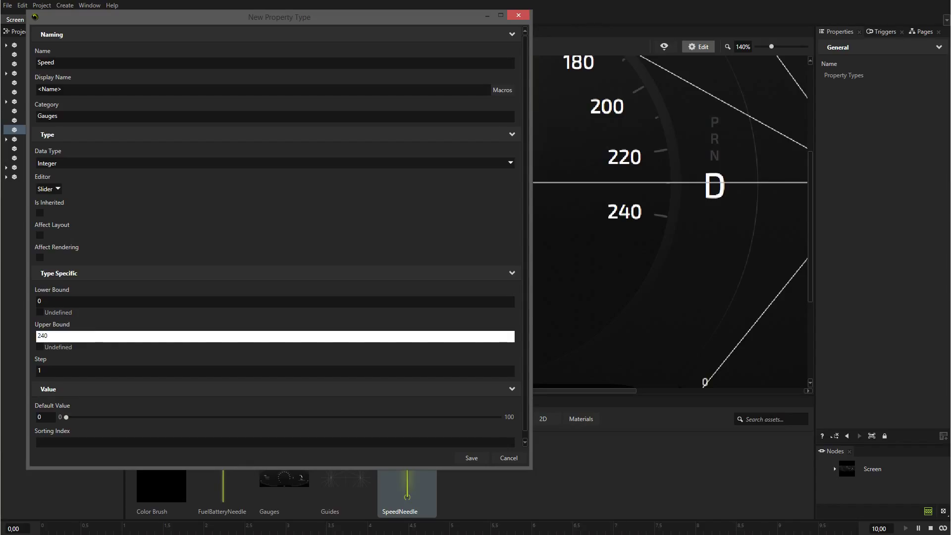
left_click(480, 456)
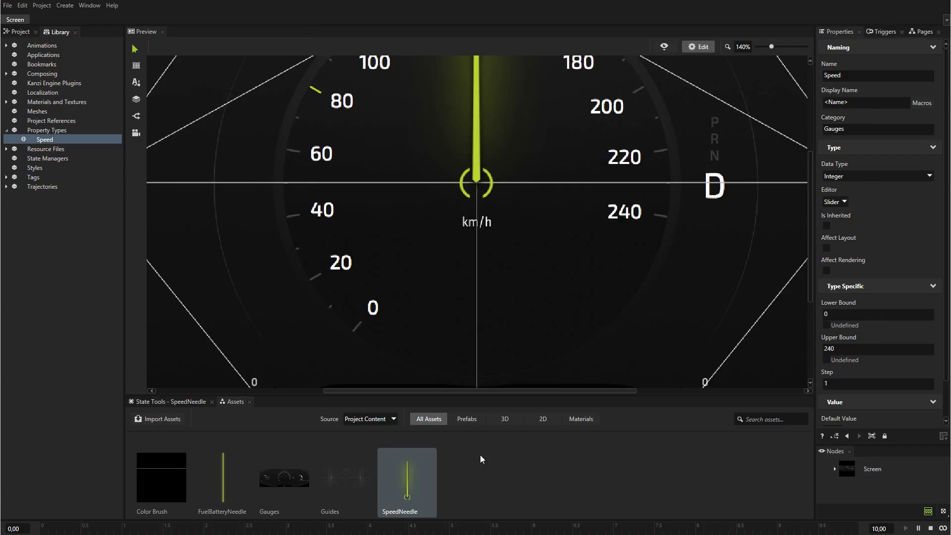
- Add the custom Speed property to the Gauges node in the project
left_click(24, 32)
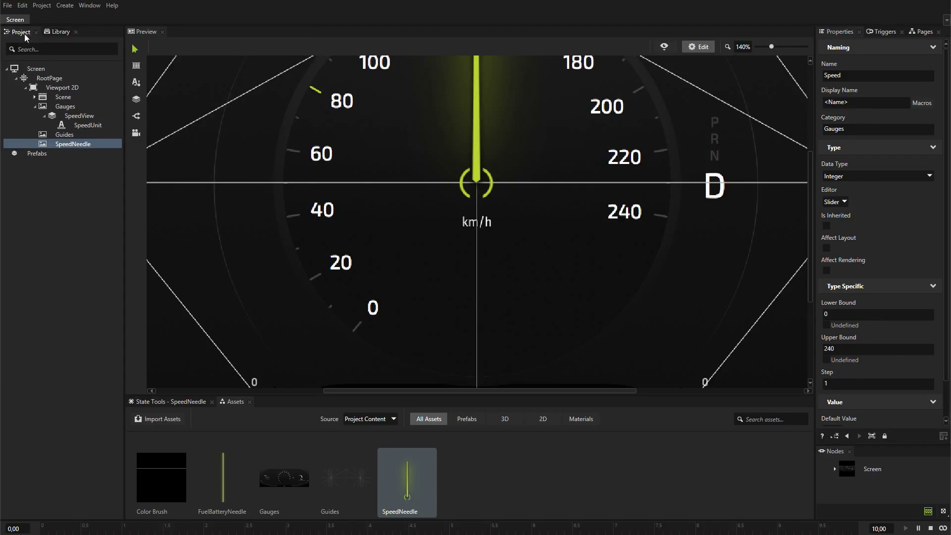
left_click(62, 107)
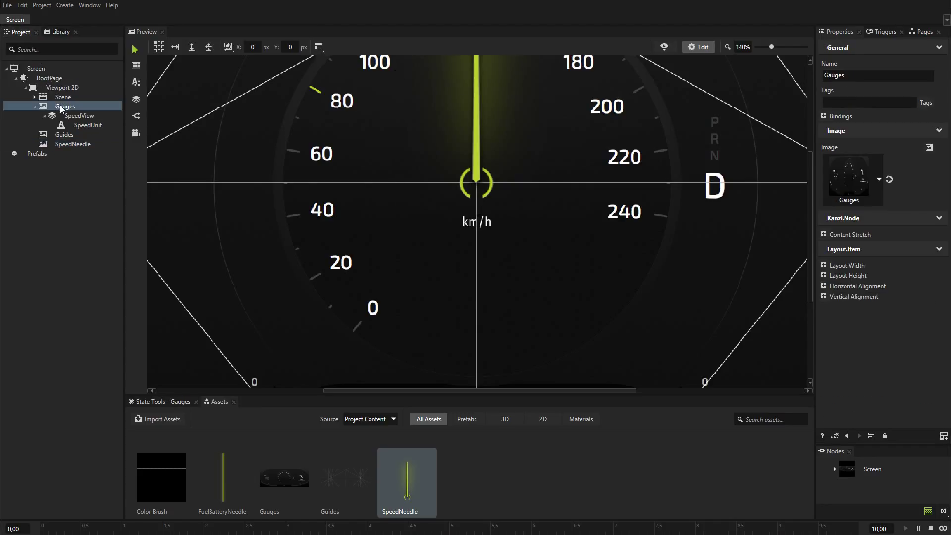
right_click(846, 62)
mouse_move(853, 66)
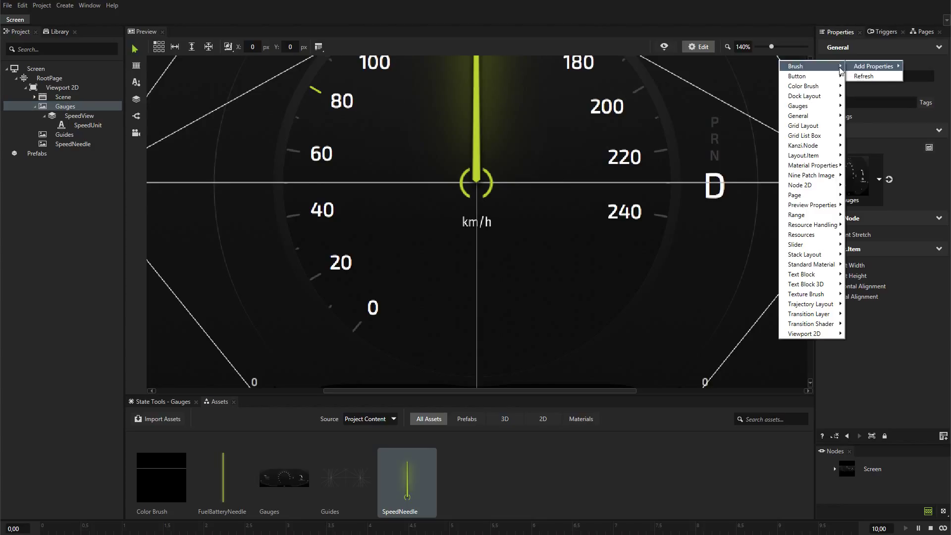
mouse_move(808, 111)
left_click(767, 106)
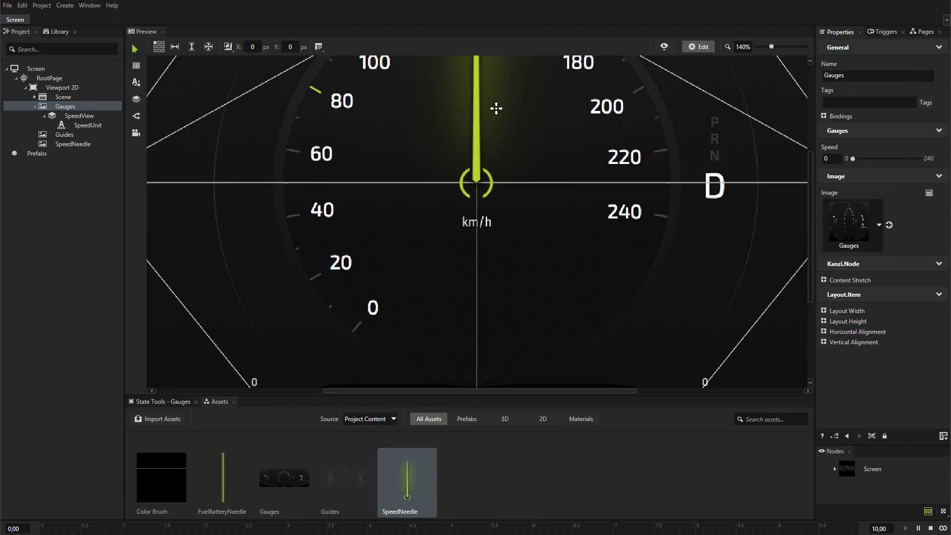
- Add a binding to SpeedNeedle that targets the ROTATION_Z attribute of its Render Transformation property
left_click(74, 144)
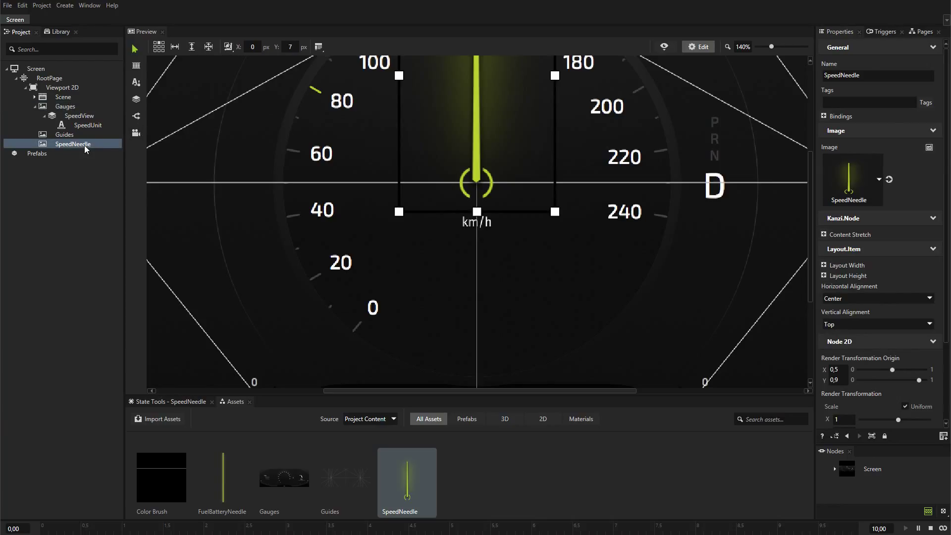
left_click(823, 117)
left_click(836, 129)
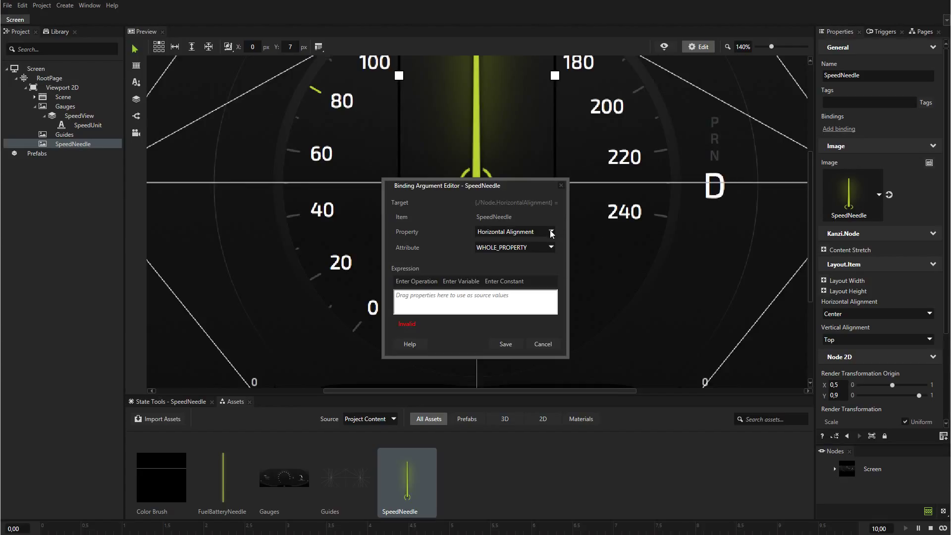
left_click(551, 231)
scroll(550, 248, "up", 3)
left_click(550, 270)
left_click(551, 248)
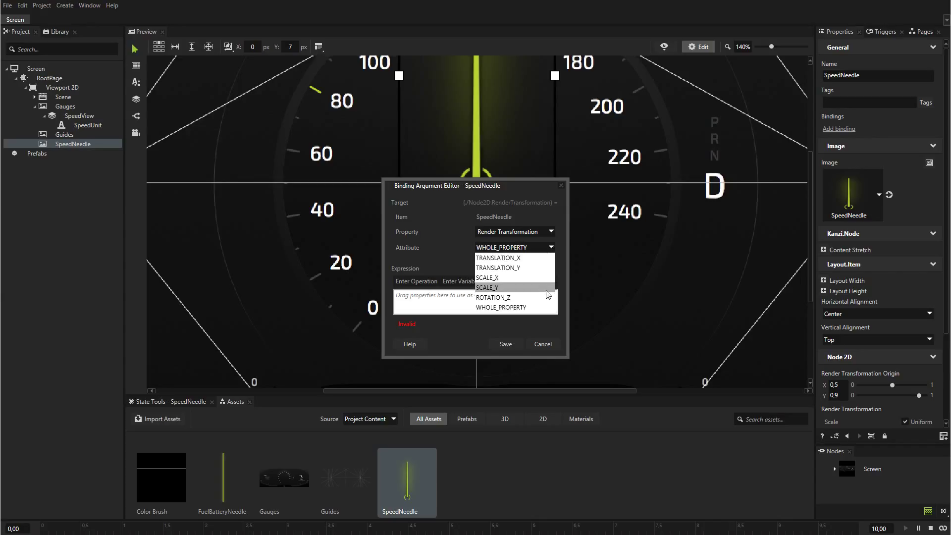
left_click(547, 297)
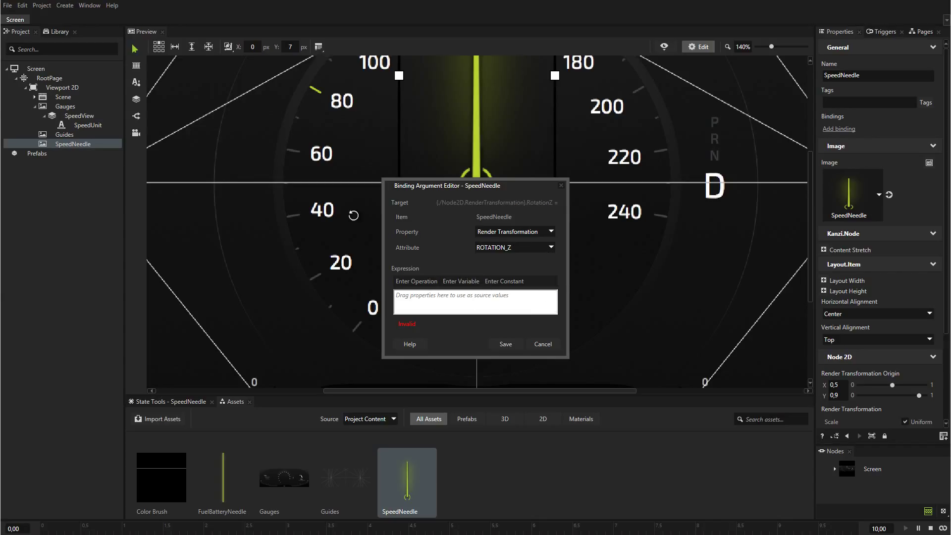
- Set the binding expression to {@../Gauges/Speed}-140 using the Gauges node's Speed property, and save the binding
left_click(66, 107)
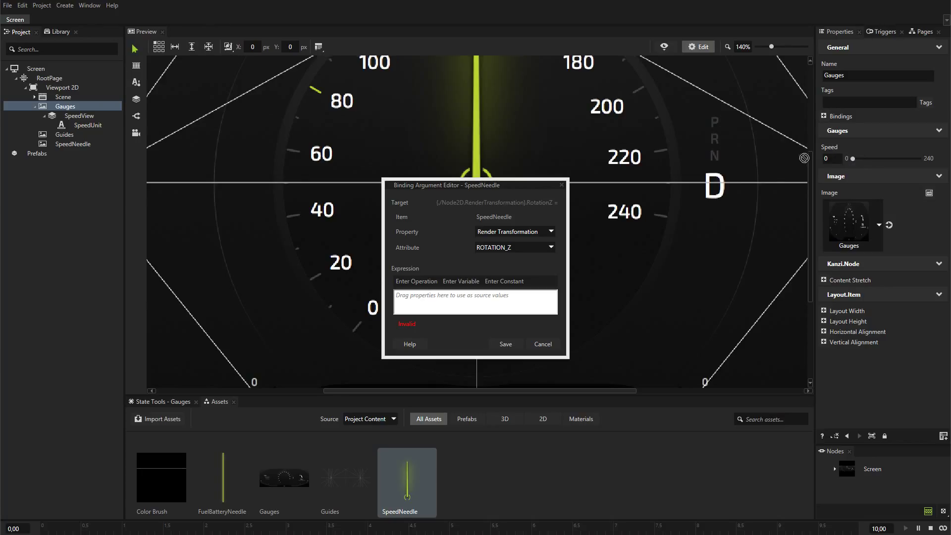
left_click_drag(531, 305, 529, 301)
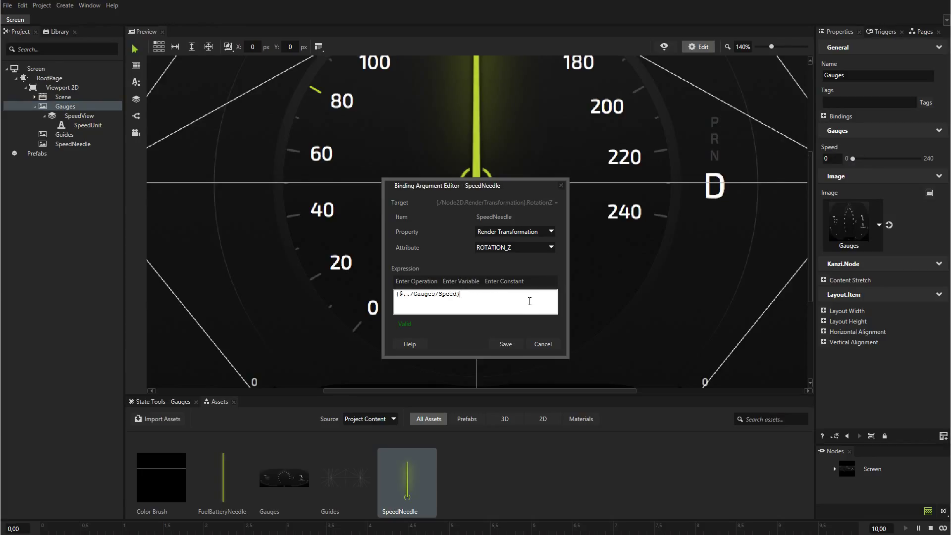
type("-140")
left_click(506, 343)
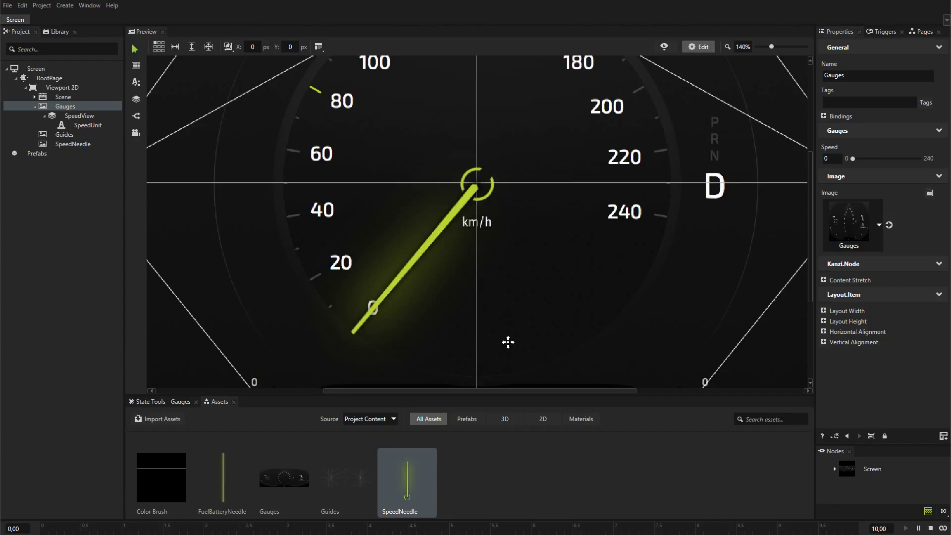
- Test the needle's rotation by varying the Speed value of Gauges and returning it to 0
left_click(728, 48)
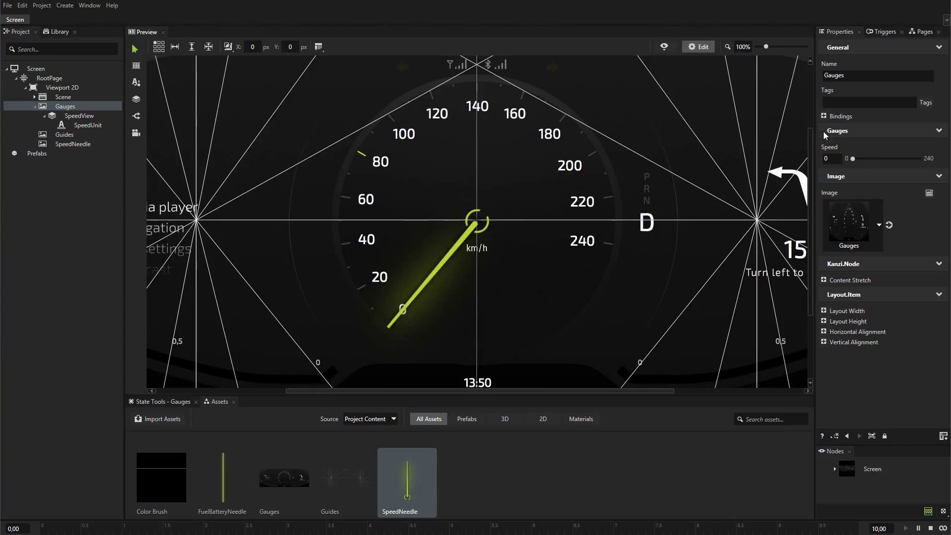
mouse_move(852, 158)
left_mouse_down()
mouse_move(920, 160)
mouse_move(847, 160)
left_mouse_up()
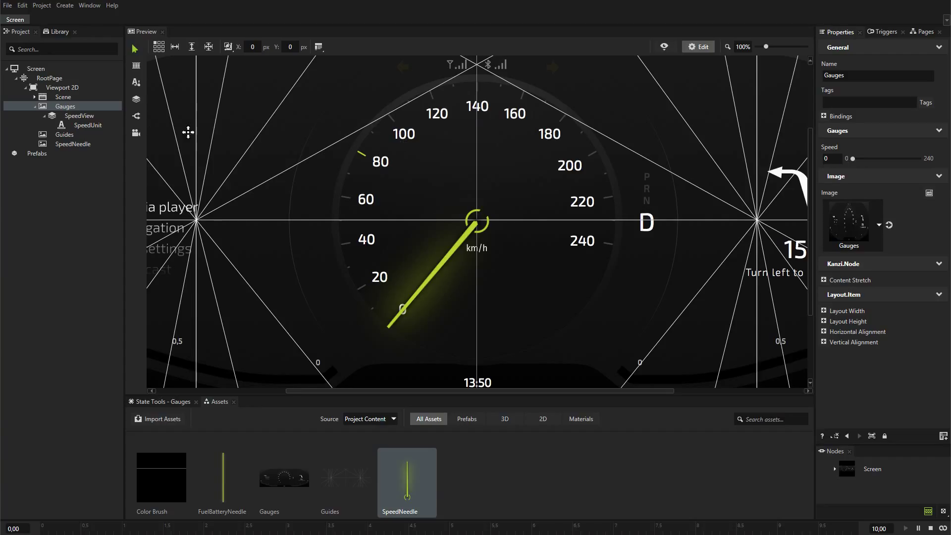
- Add a Text Block 2D named SpeedValue to the SpeedView node and place it above SpeedUnit in the node order
left_click(81, 117)
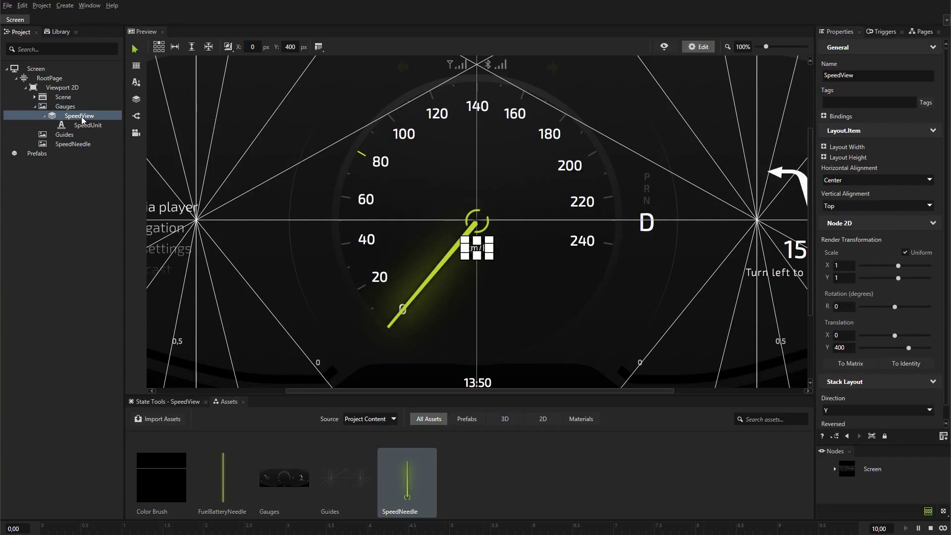
right_click(81, 117)
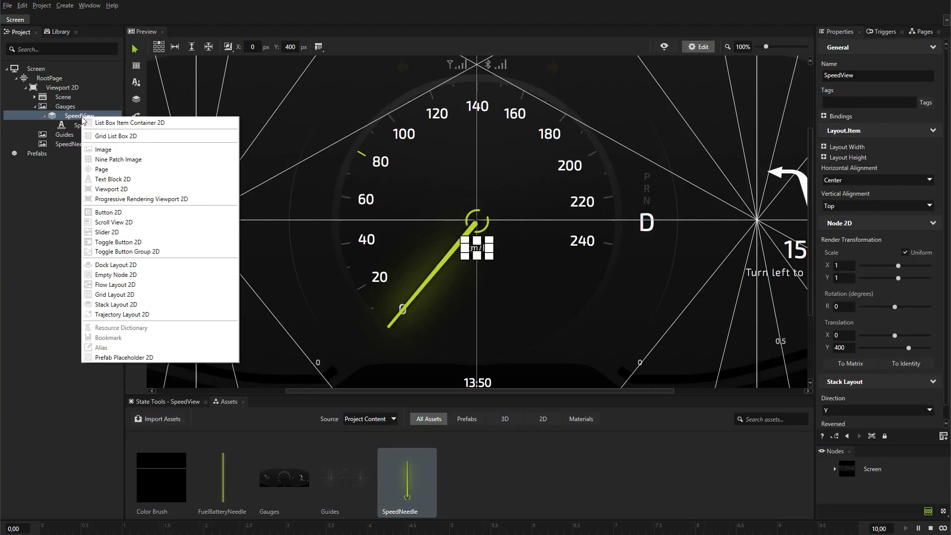
left_click(104, 179)
type("SpeedValue")
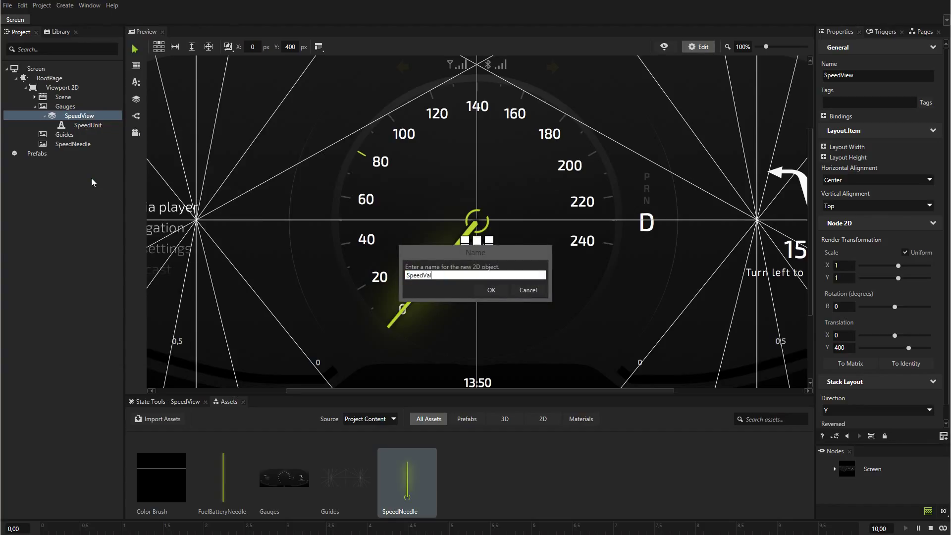
key("Return")
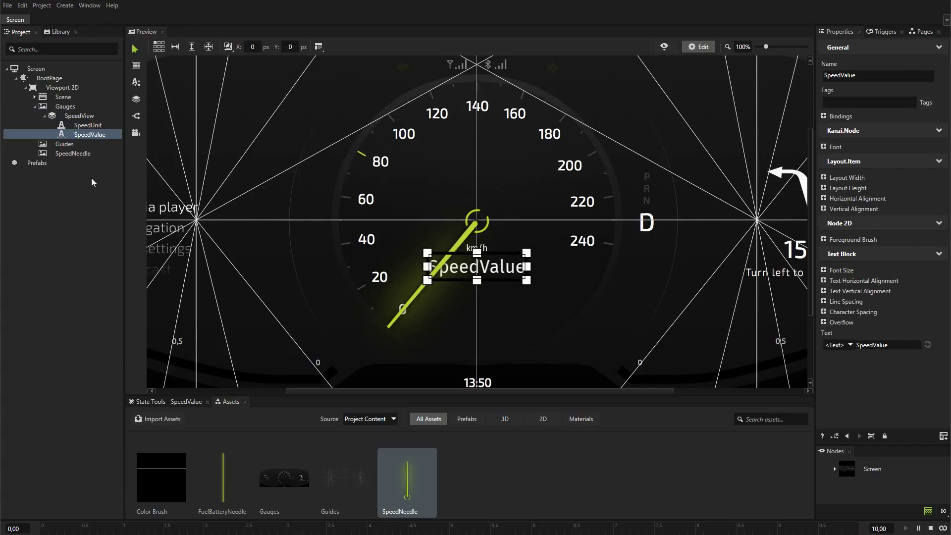
left_click(84, 125)
left_click_drag(83, 125, 82, 121)
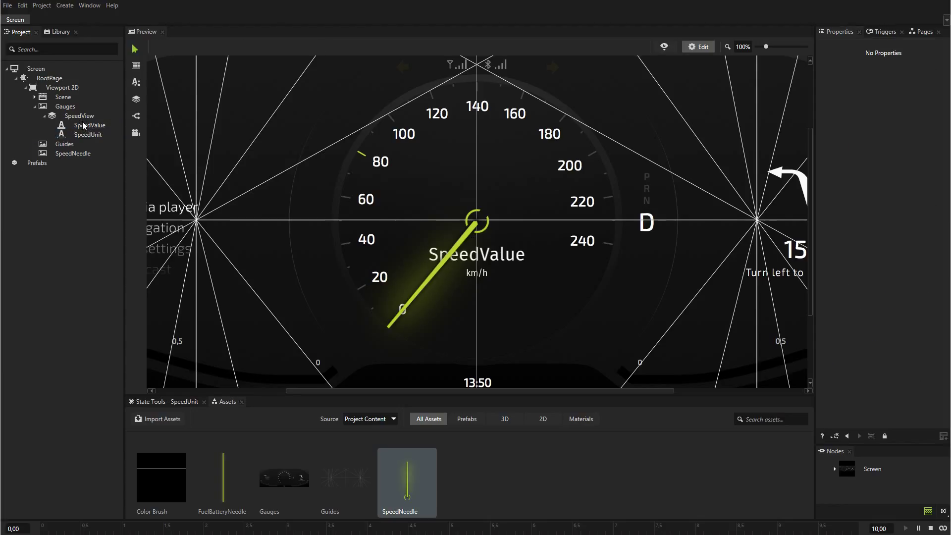
- Set the font size of the SpeedValue text block to 80
left_click(82, 127)
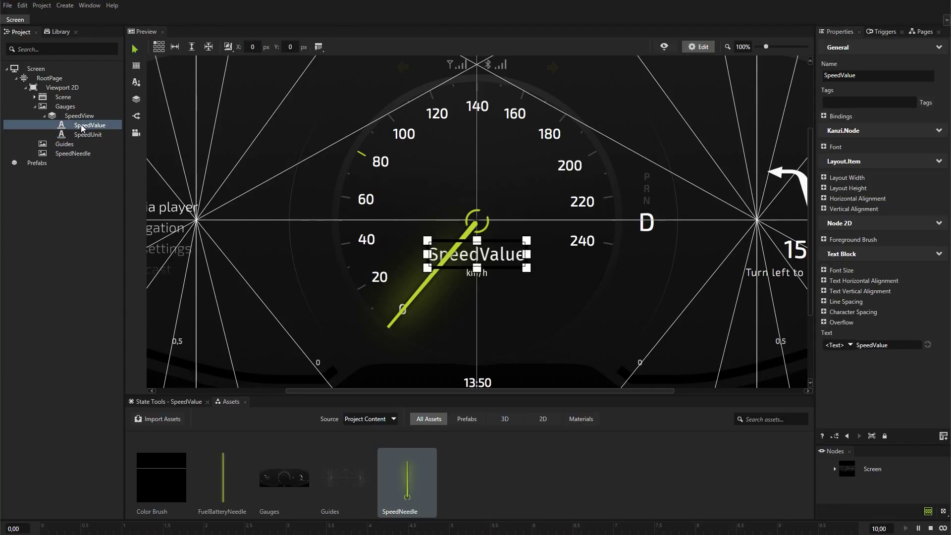
left_click(824, 272)
left_click(824, 270)
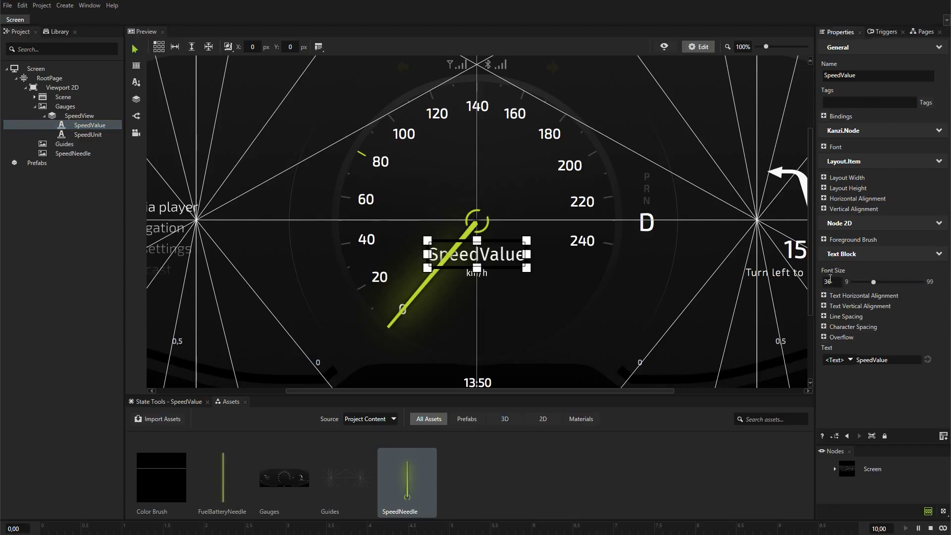
double_click(833, 282)
type("80")
key("Return")
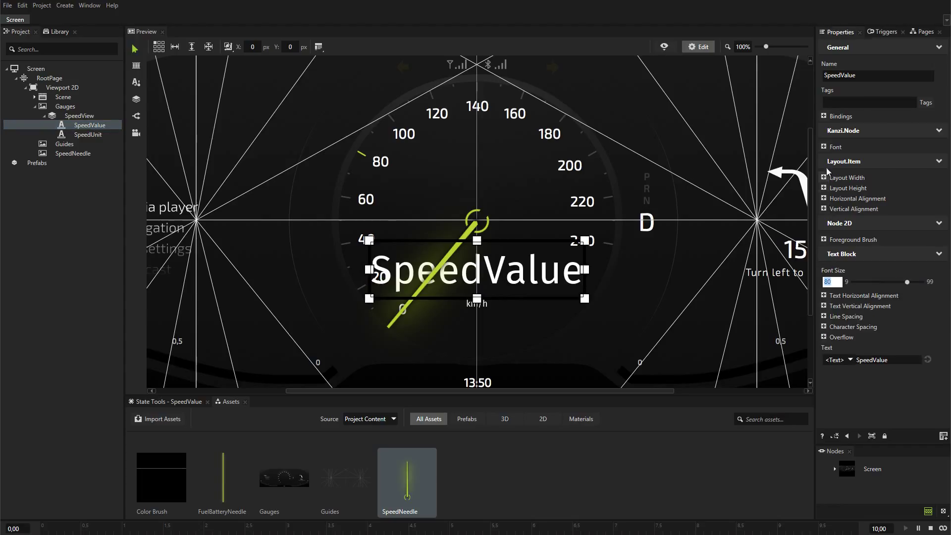
- Bind the whole Text property of SpeedValue to the Speed property of the Gauges node and save the binding
left_click(824, 116)
left_click(837, 129)
left_click(551, 231)
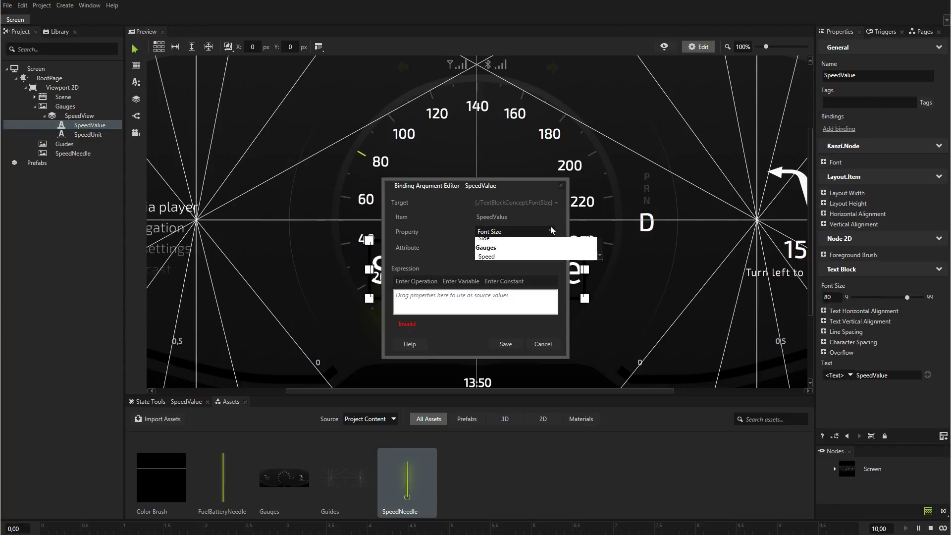
left_click(548, 260)
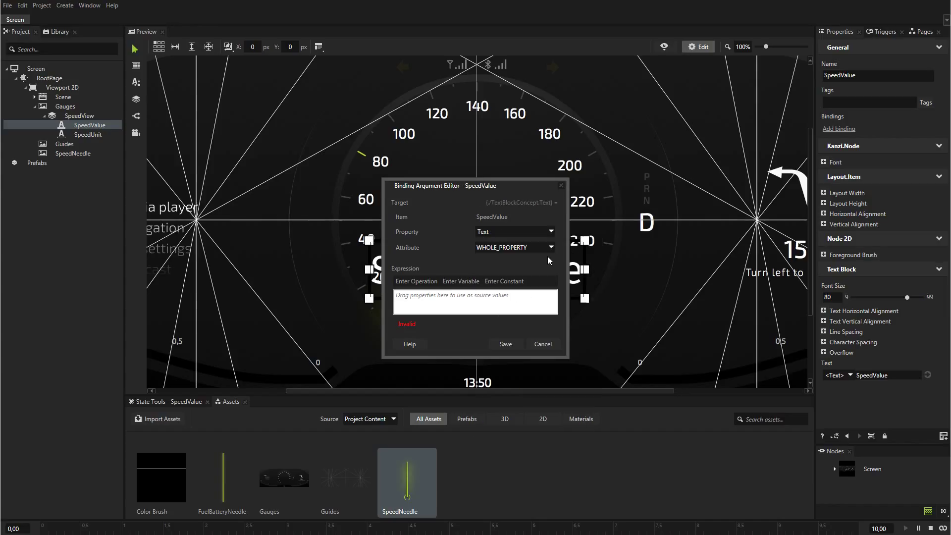
left_click(66, 106)
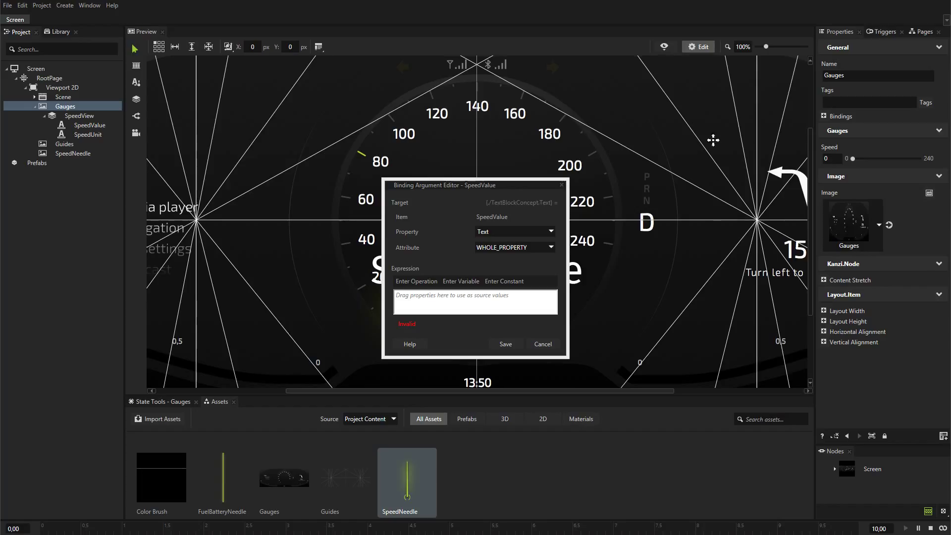
left_click_drag(827, 155, 543, 302)
left_click(514, 344)
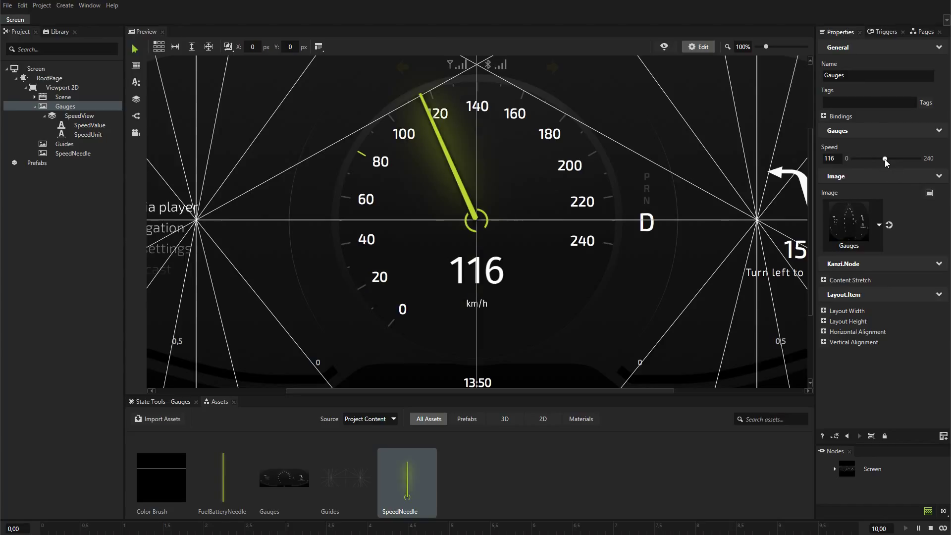
- Test the digital speed readout by varying the Speed value of Gauges and returning it to 0
left_click(856, 158)
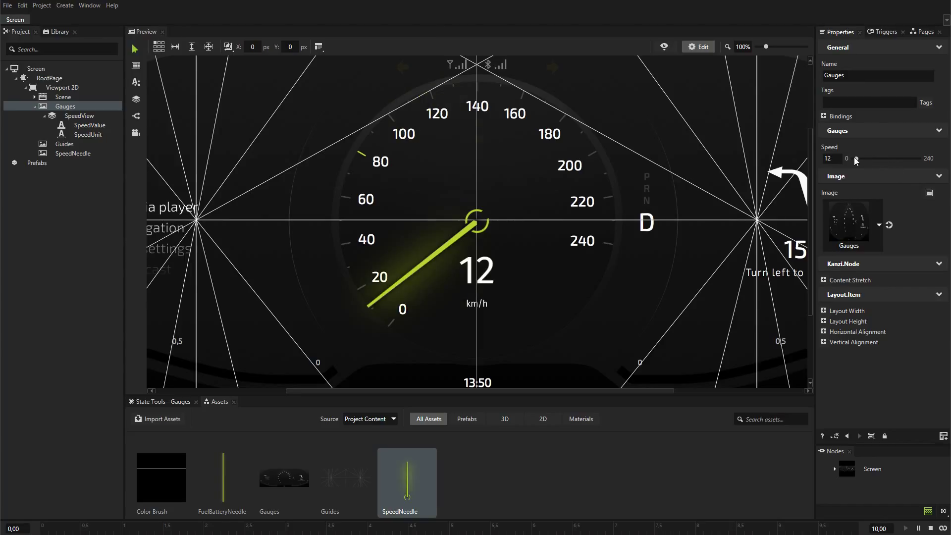
left_click_drag(855, 158, 845, 159)
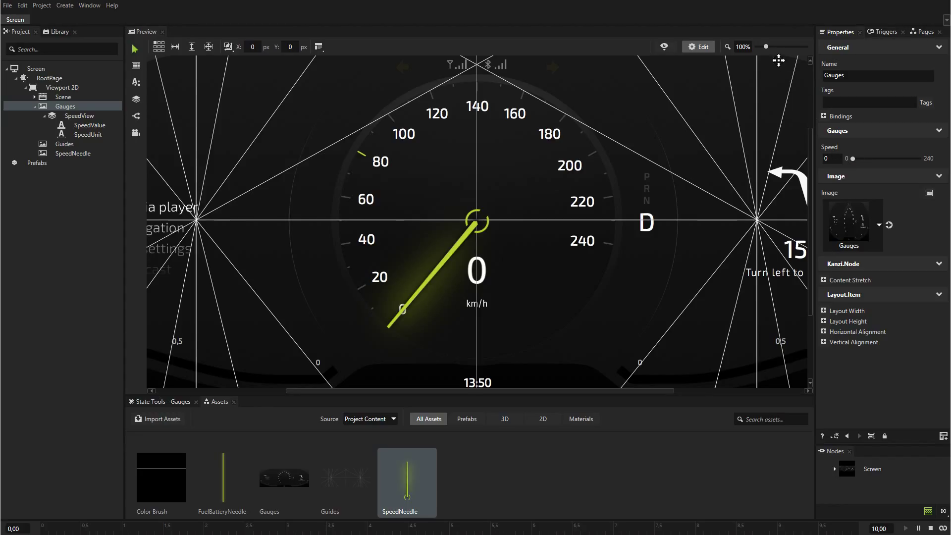
- Add the FuelBatteryNeedle image to the viewport and place its top centre on the left guide intersection, at X 365, Y 358 px
left_click_drag(767, 48, 762, 48)
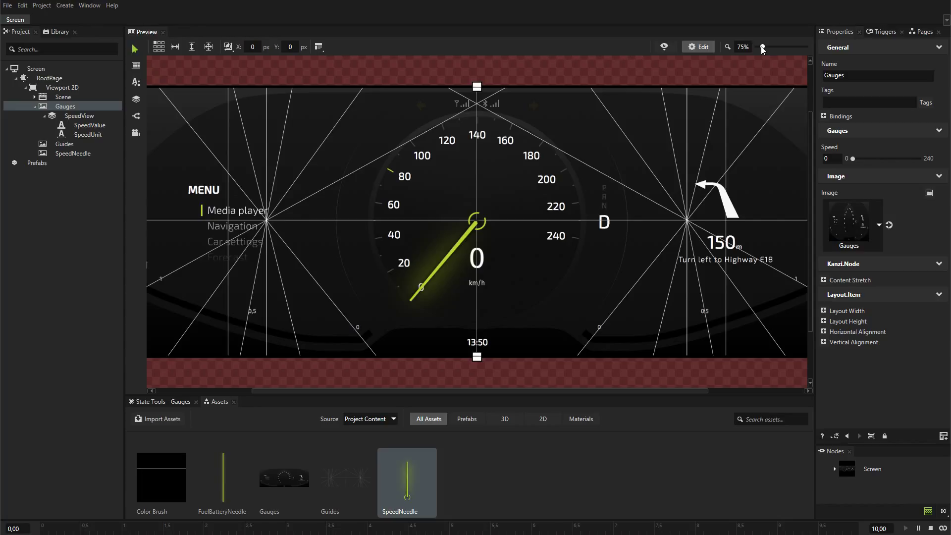
left_click(228, 472)
left_click_drag(228, 472, 228, 243)
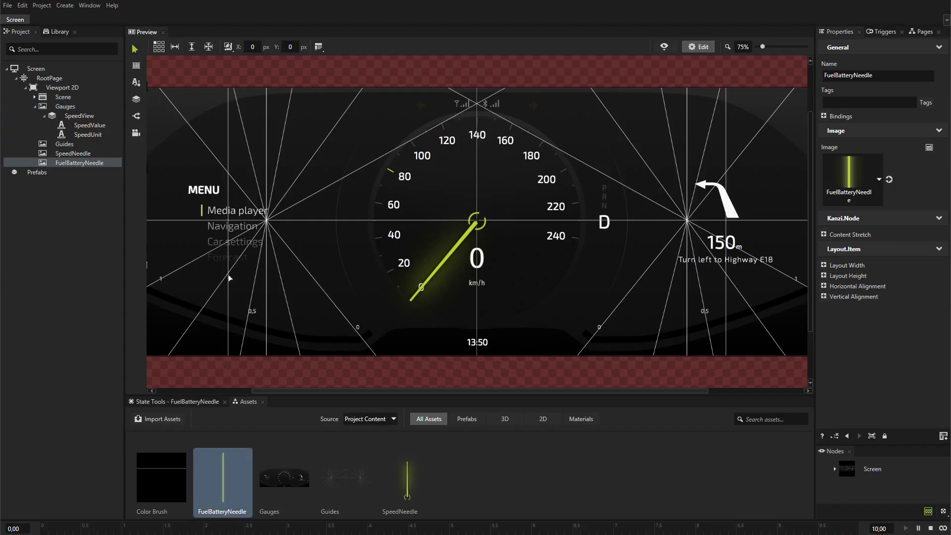
left_click_drag(262, 390, 254, 391)
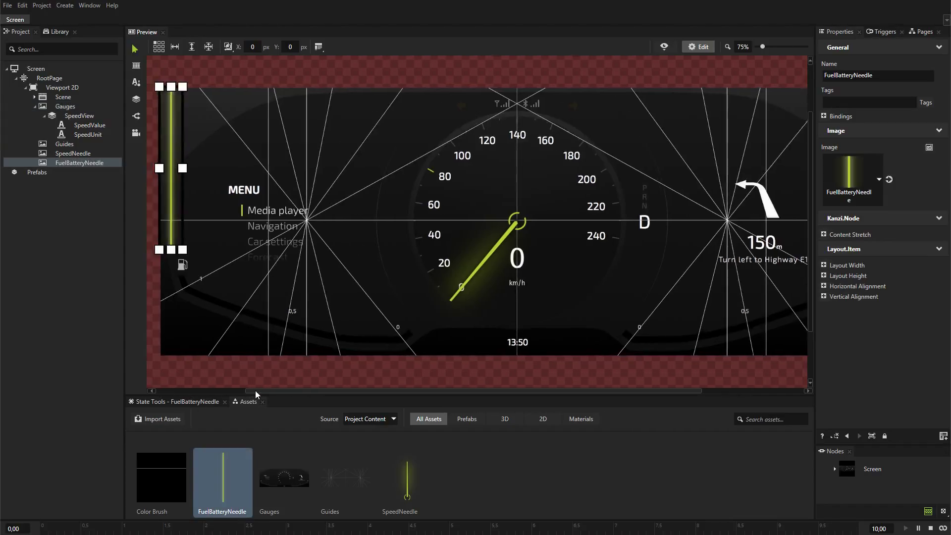
left_click_drag(175, 121, 310, 257)
scroll(282, 241, "up", 5)
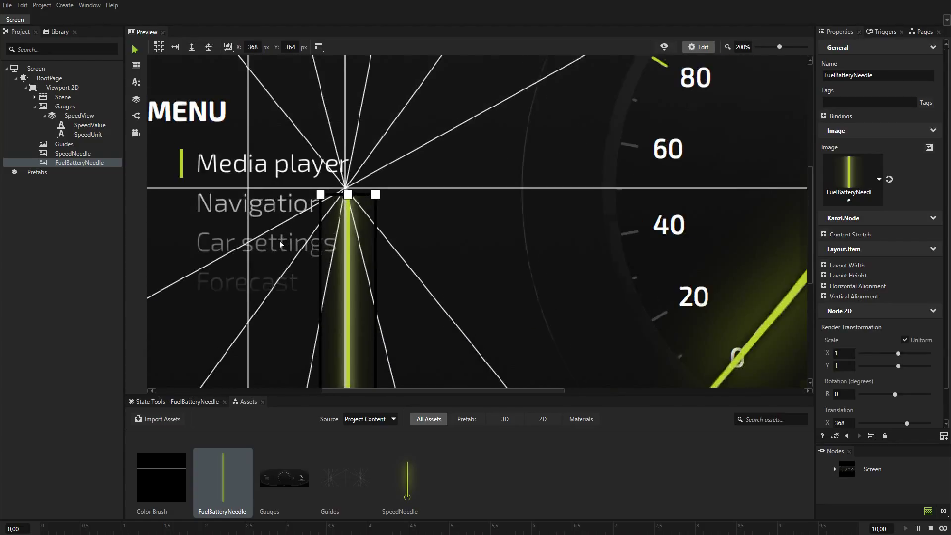
left_click_drag(353, 213, 345, 202)
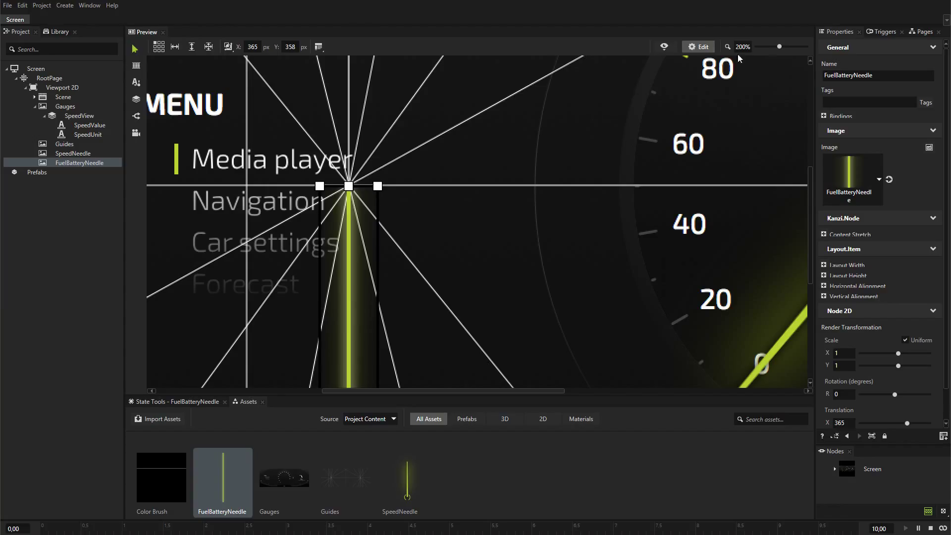
- Add the Render Transformation Origin property to FuelBatteryNeedle and set its X value to 0.5
scroll(771, 62, "down", 4)
right_click(846, 89)
mouse_move(852, 92)
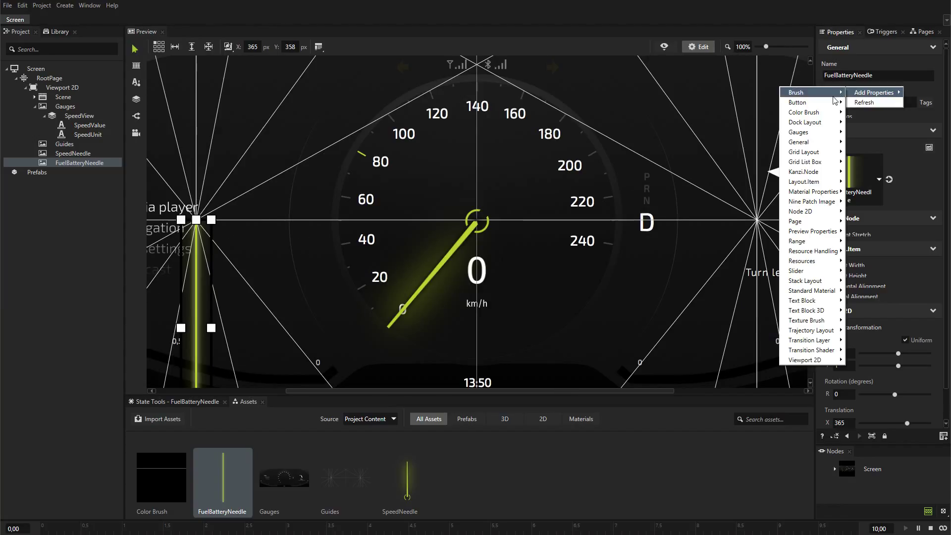
mouse_move(812, 211)
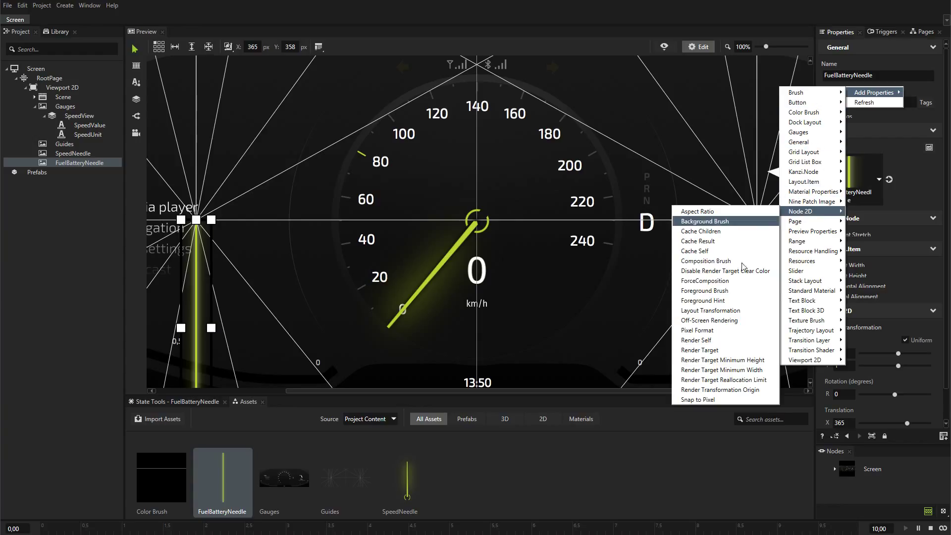
left_click(736, 390)
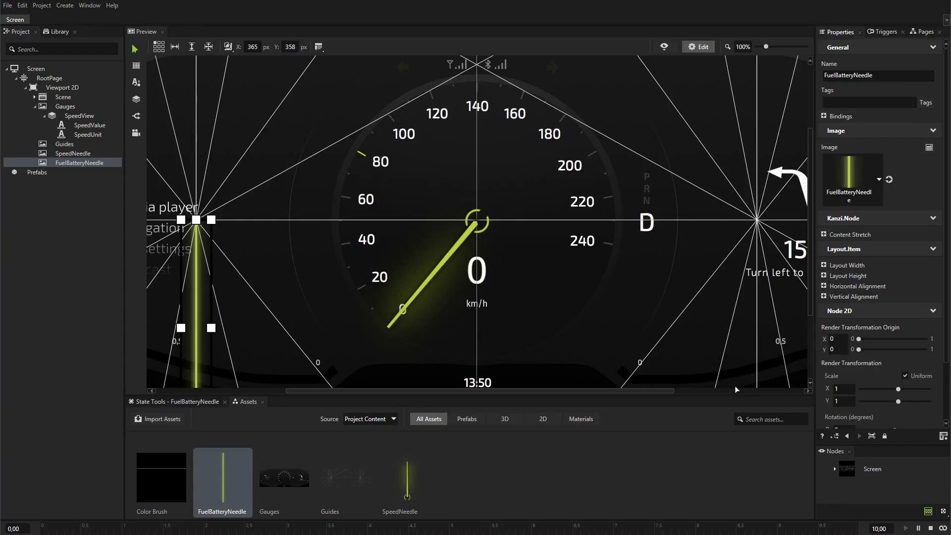
left_click(832, 338)
type("0.5")
key("Return")
- Rename the FuelBatteryNeedle node as FuelNeedle
left_click(86, 163)
key("F2")
type("FuelNeedle")
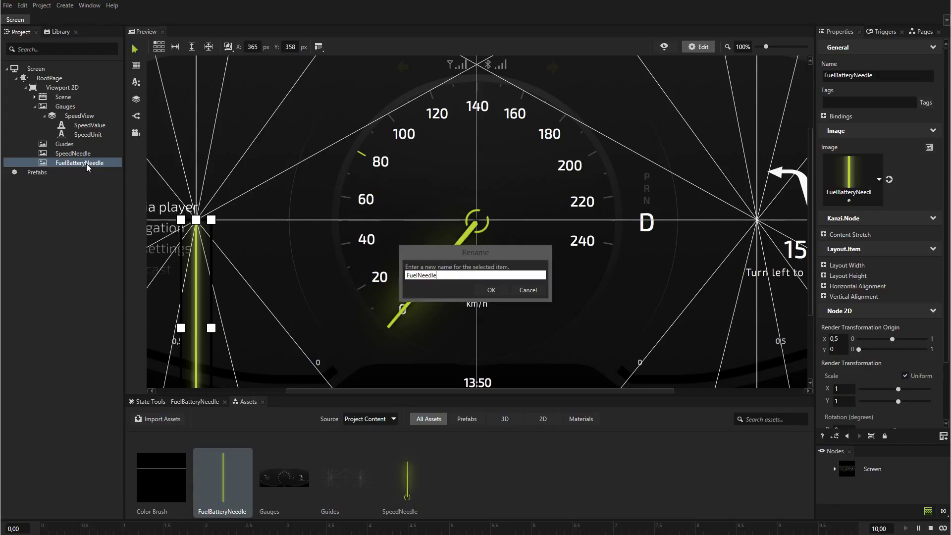
key("Return")
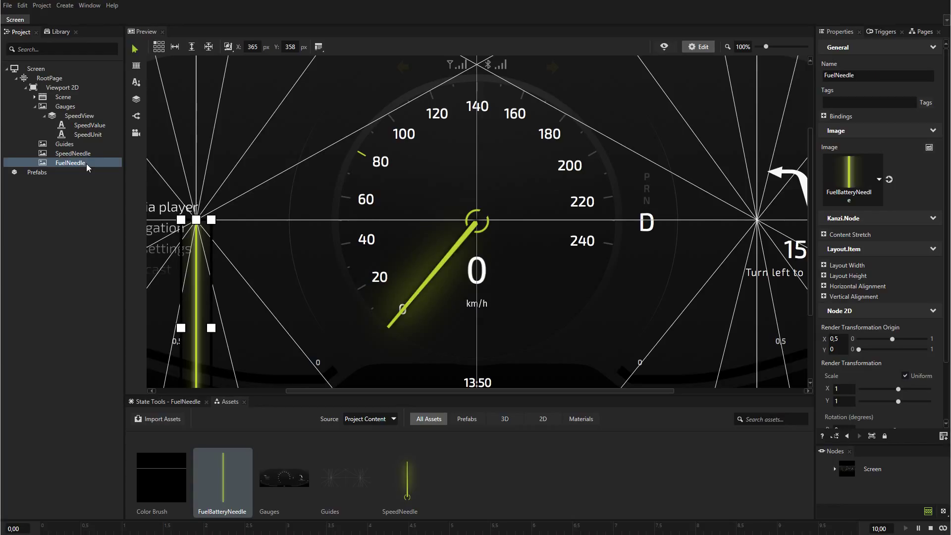
- Create a new property type in the library, named Fuel, in the Gauges category
left_click(66, 33)
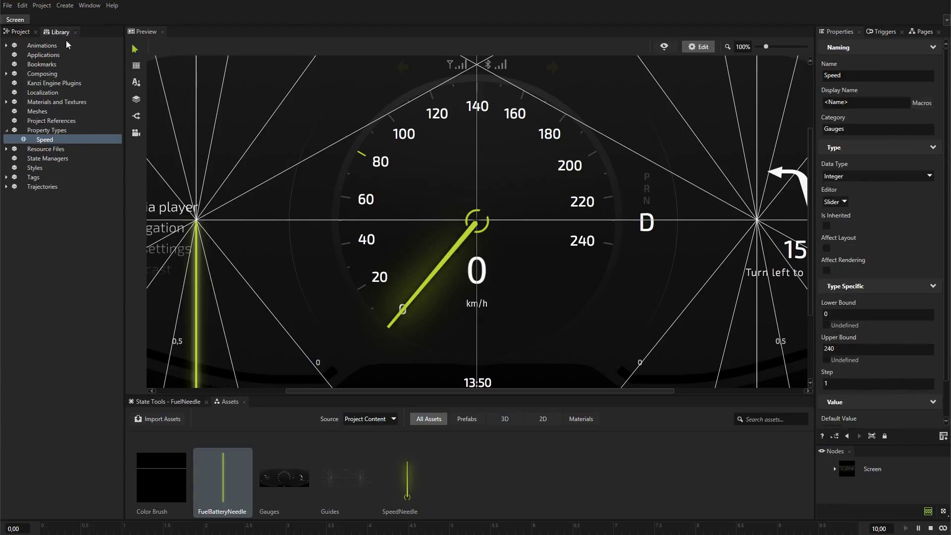
left_click(59, 131)
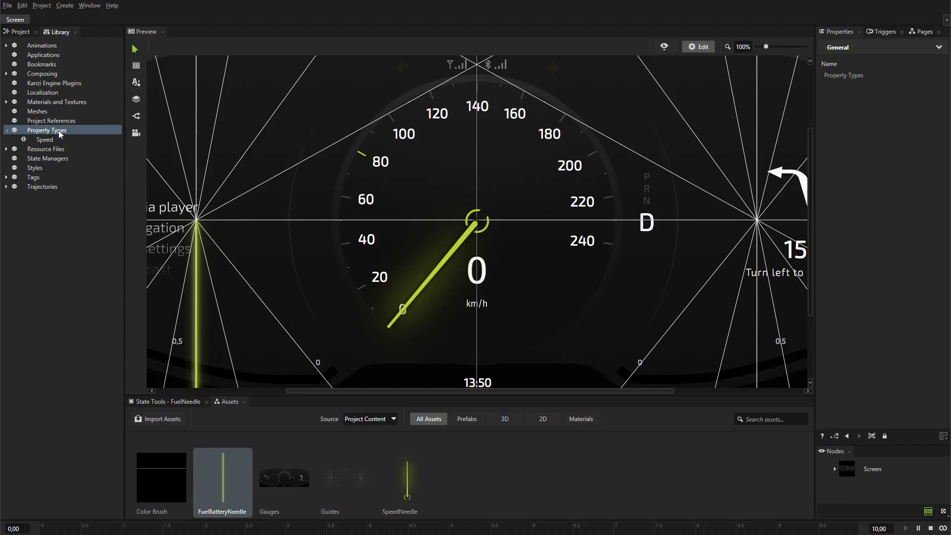
right_click(59, 133)
left_click(67, 159)
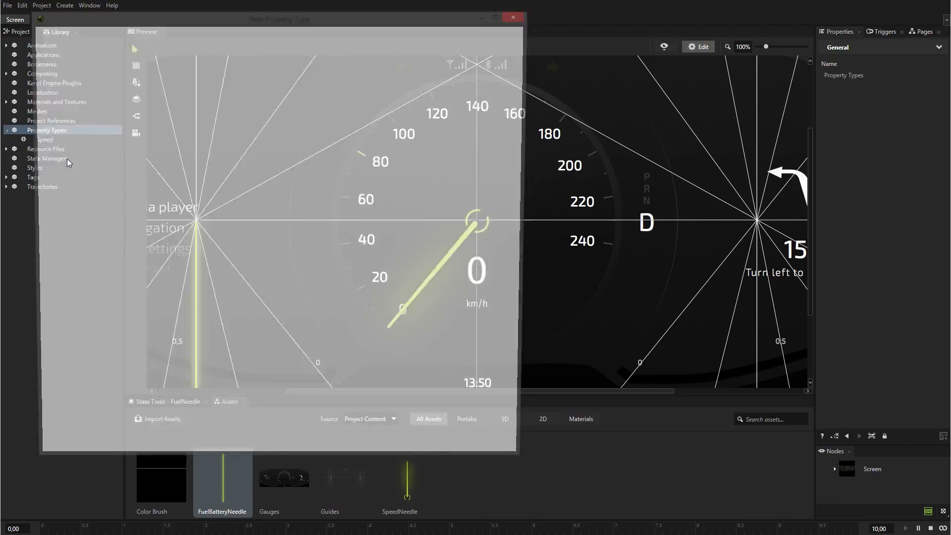
left_click(69, 62)
type("Fuel")
left_click(71, 115)
type("Gauges")
- Set the Fuel property's data type to Integer with a lower bound of 0 and an upper bound of 100, and save it
left_click(68, 162)
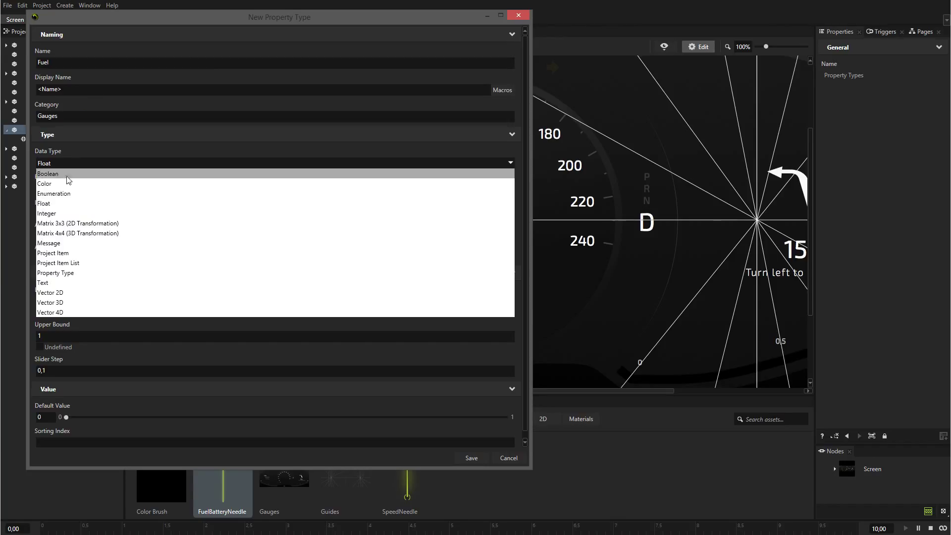
left_click(68, 218)
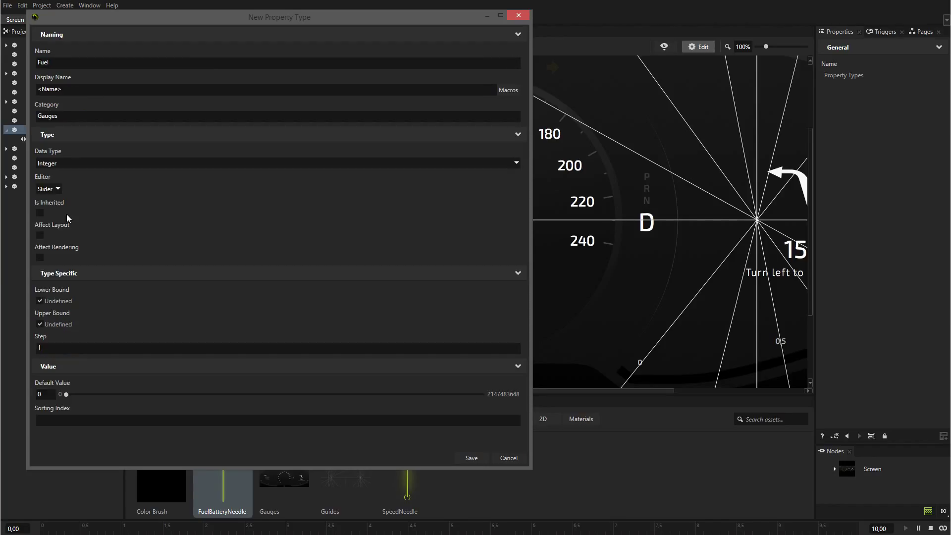
left_click(40, 301)
left_click(40, 335)
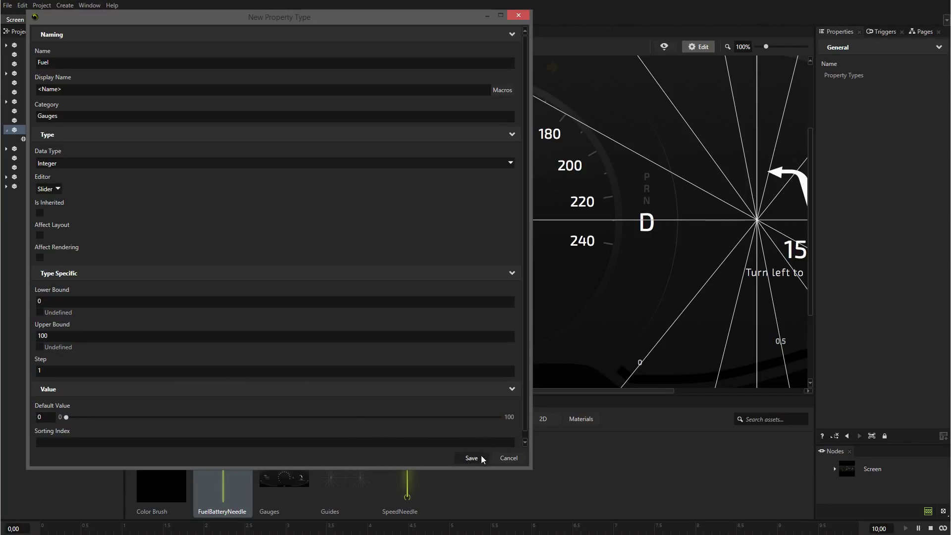
left_click(480, 456)
- Add the custom Fuel property to the Gauges node in the project
left_click(31, 34)
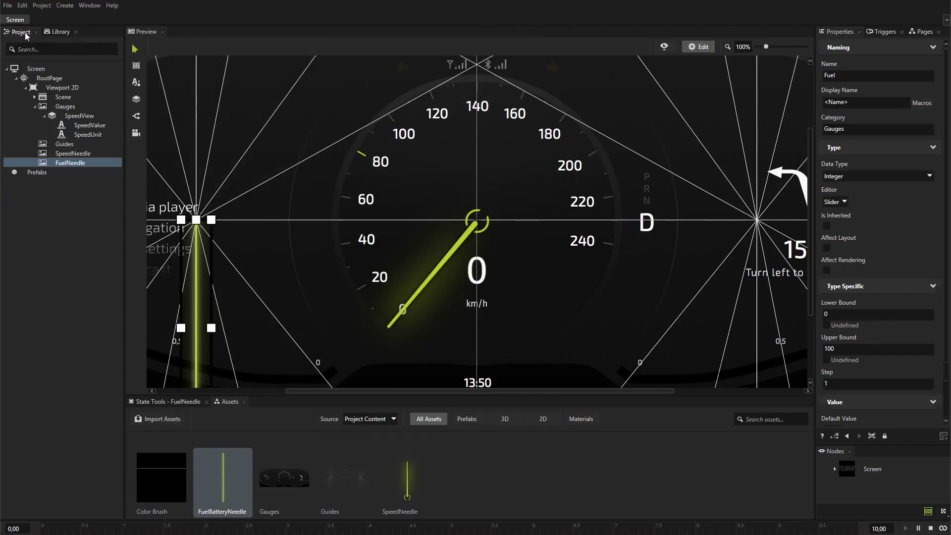
left_click(63, 107)
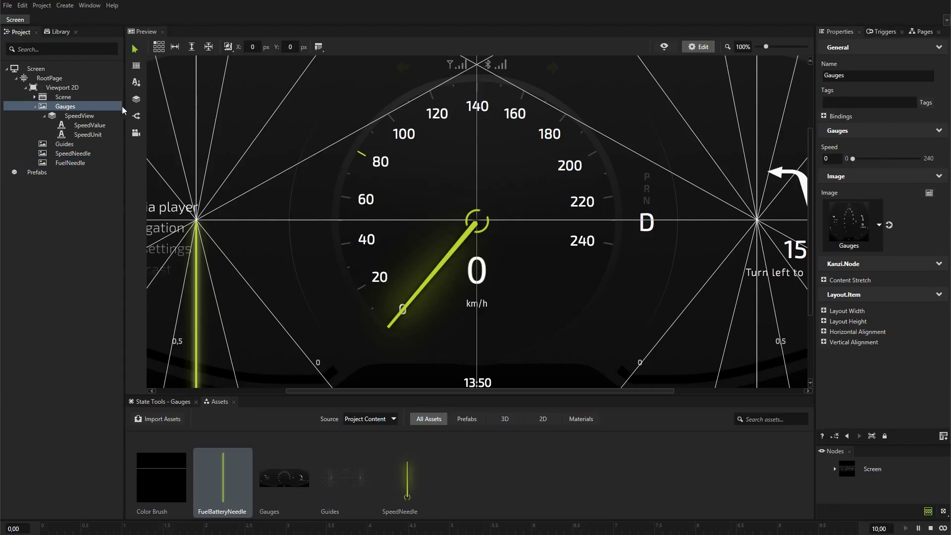
right_click(825, 142)
mouse_move(832, 147)
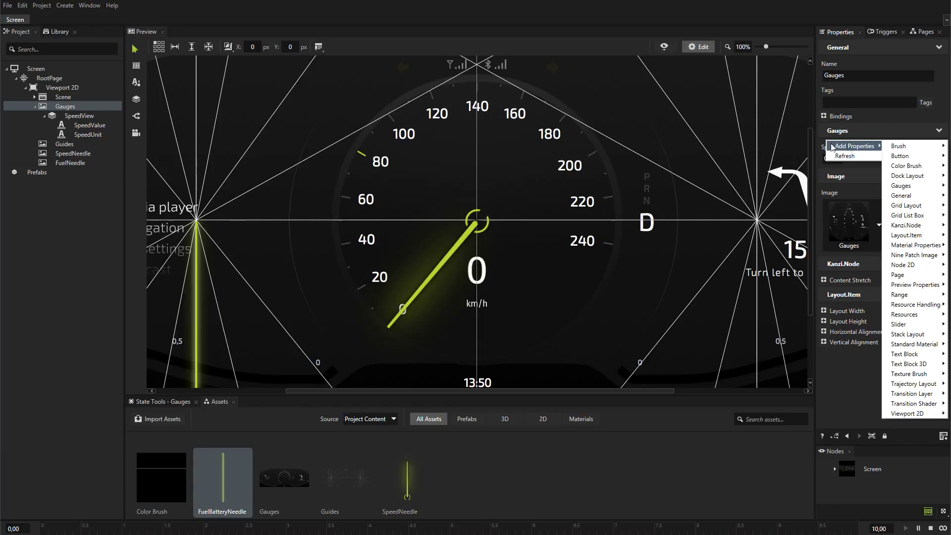
mouse_move(906, 189)
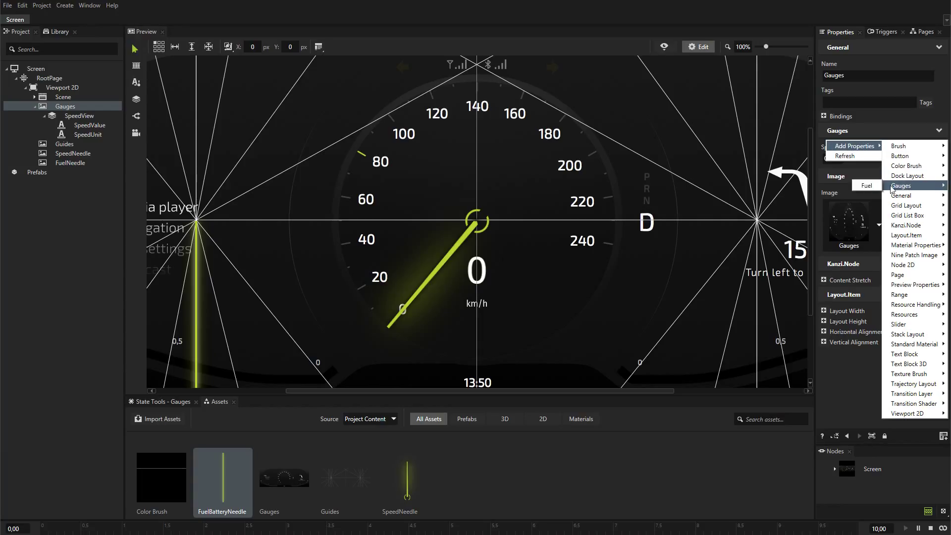
left_click(875, 186)
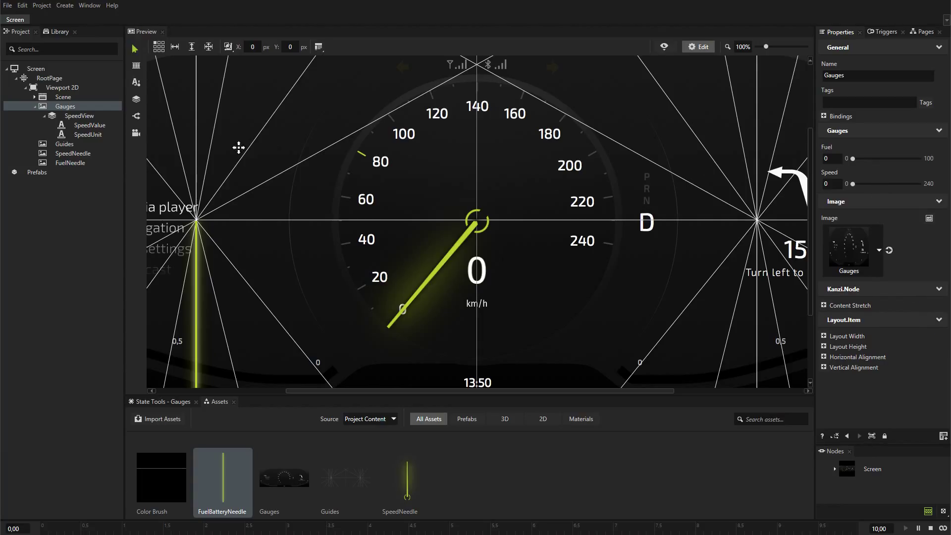
- Add a binding to the FuelNeedle node that targets the ROTATION_Z attribute of its Render Transformation property
left_click(94, 163)
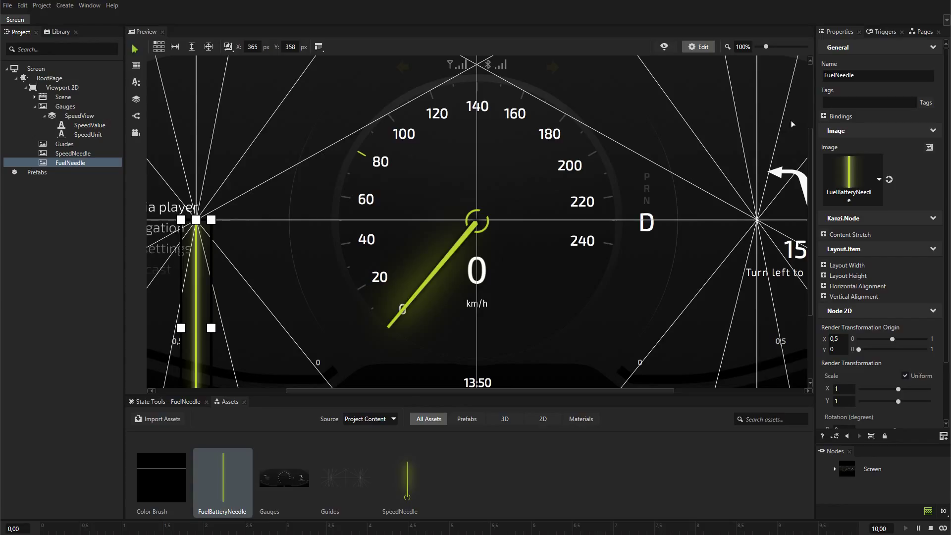
left_click(824, 117)
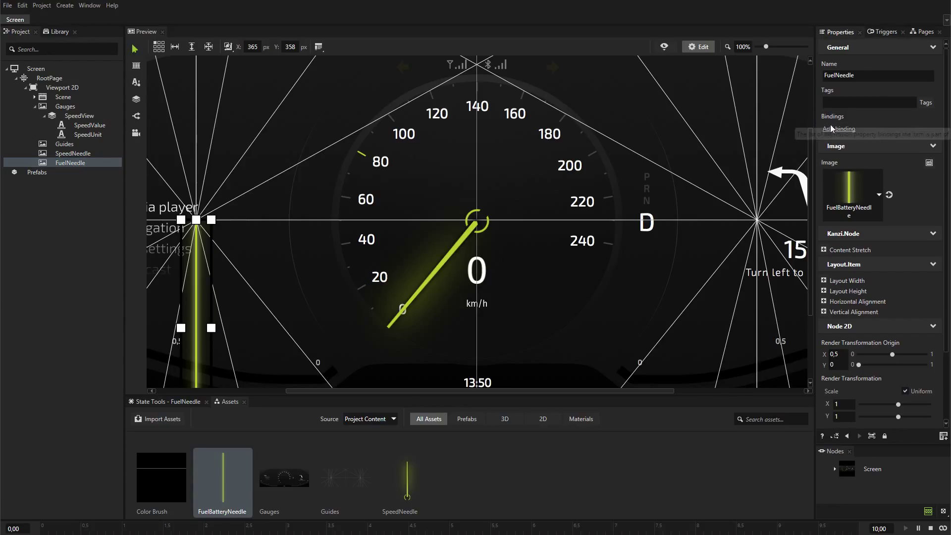
left_click(838, 129)
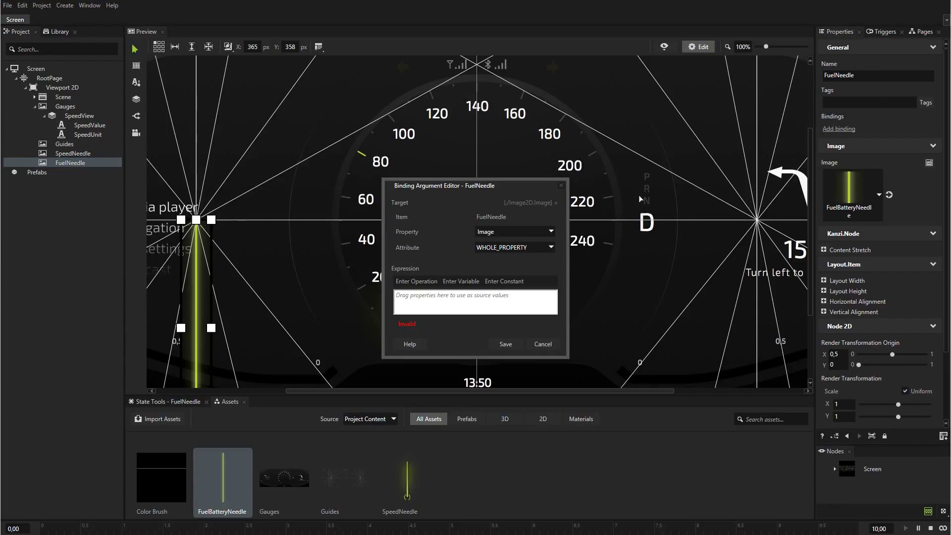
left_click(552, 231)
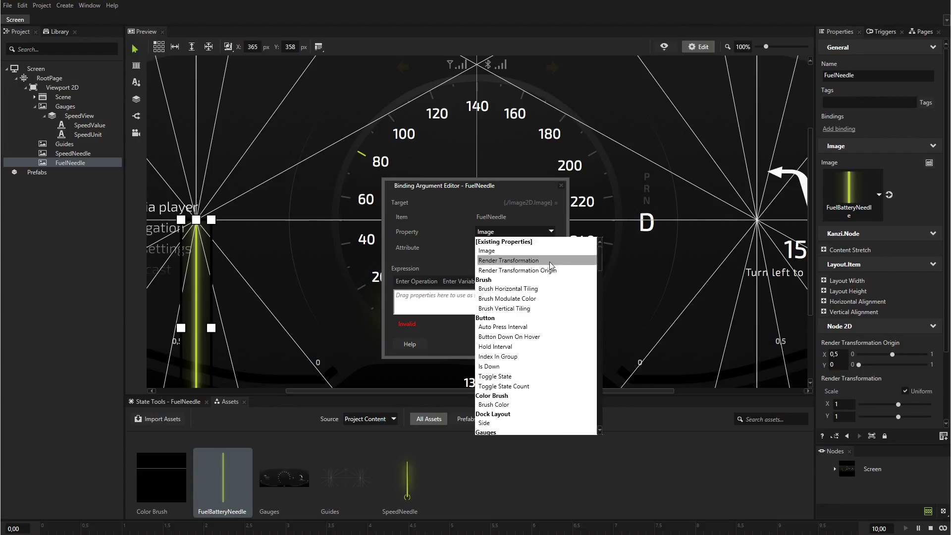
left_click(549, 261)
left_click(551, 248)
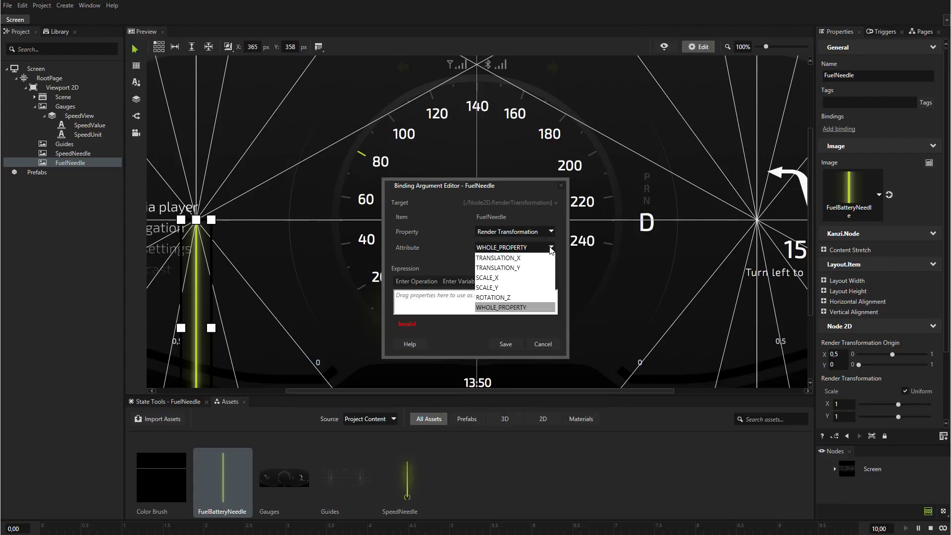
left_click(549, 296)
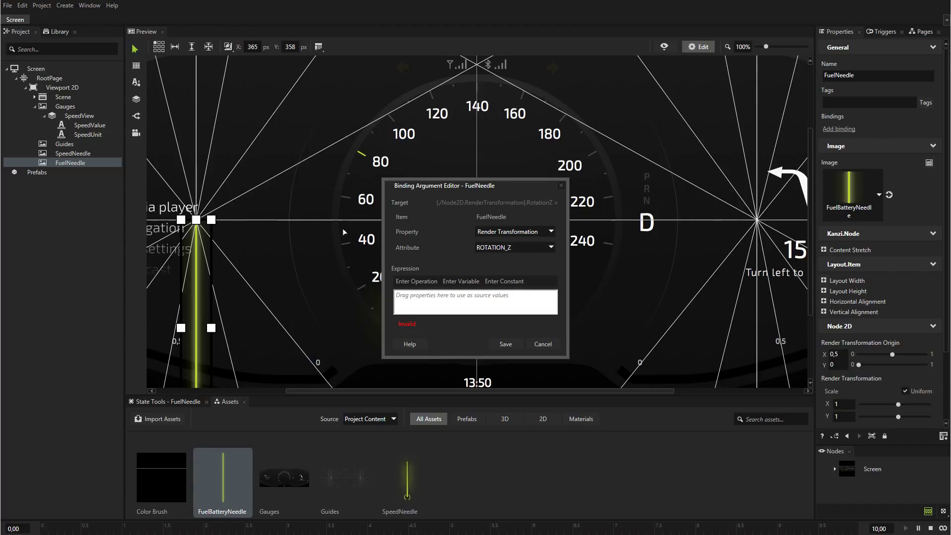
- Set the FuelNeedle binding expression to {@../Gauges/Fuel}-39, using the Fuel property of the Gauges node, and save it
left_click(70, 110)
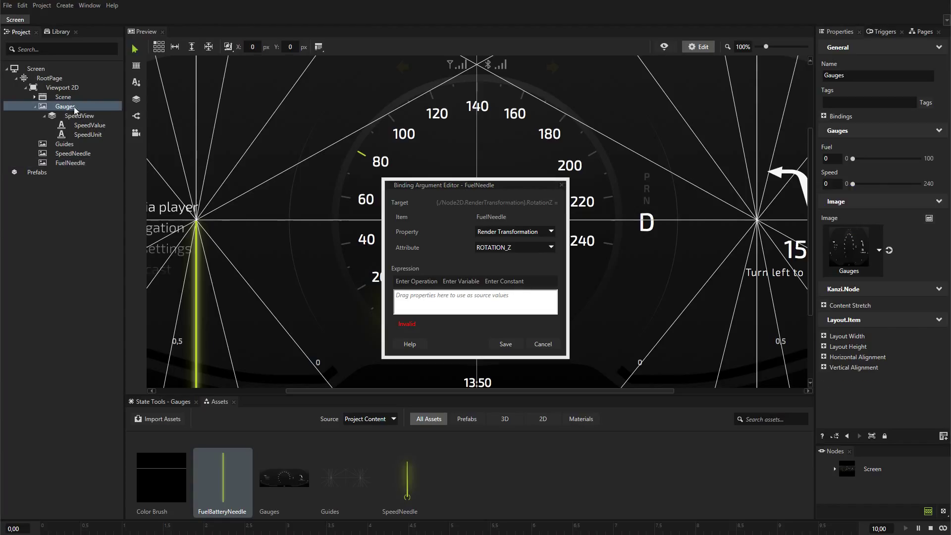
left_click_drag(826, 149, 525, 298)
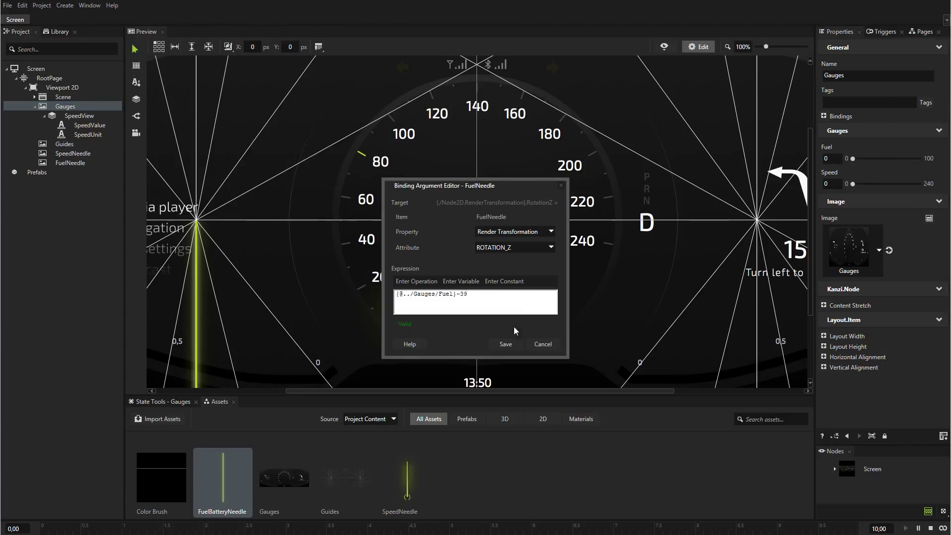
left_click(507, 344)
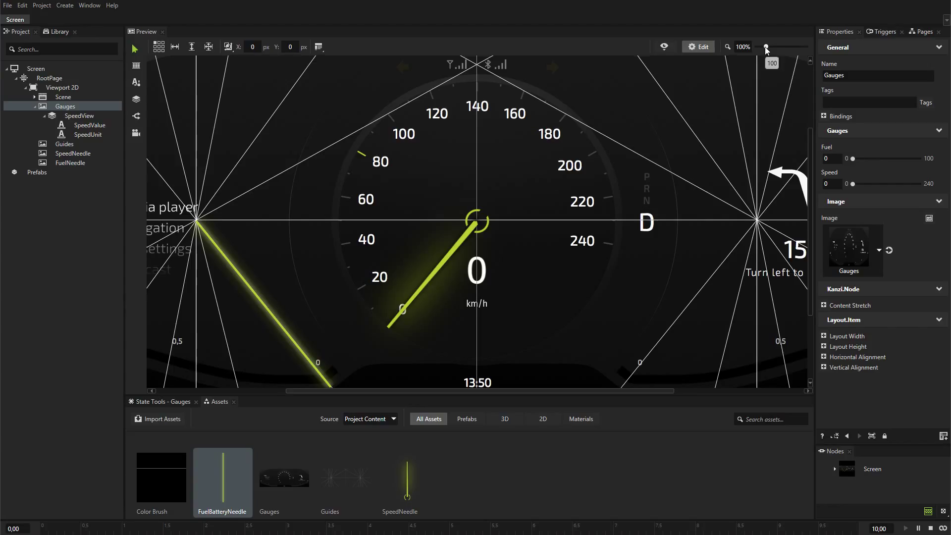
- Move the FuelNeedle node directly before the Gauges node in the project tree so that the gauges image covers the needle
left_click_drag(765, 47, 762, 47)
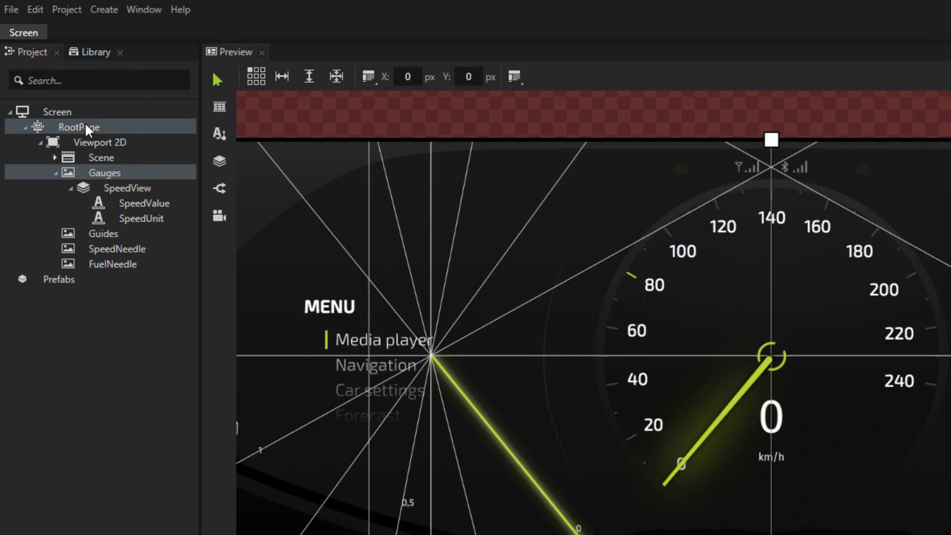
left_click(54, 78)
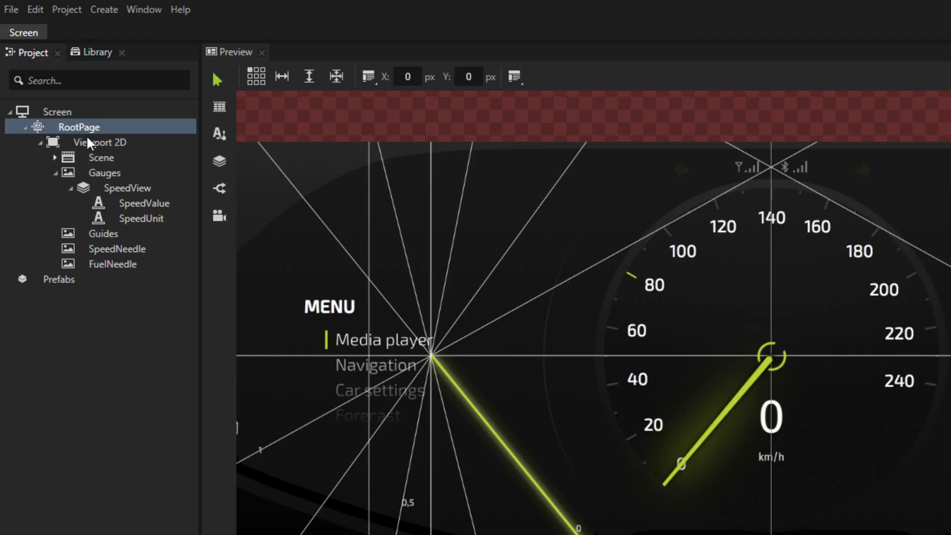
left_click(94, 269)
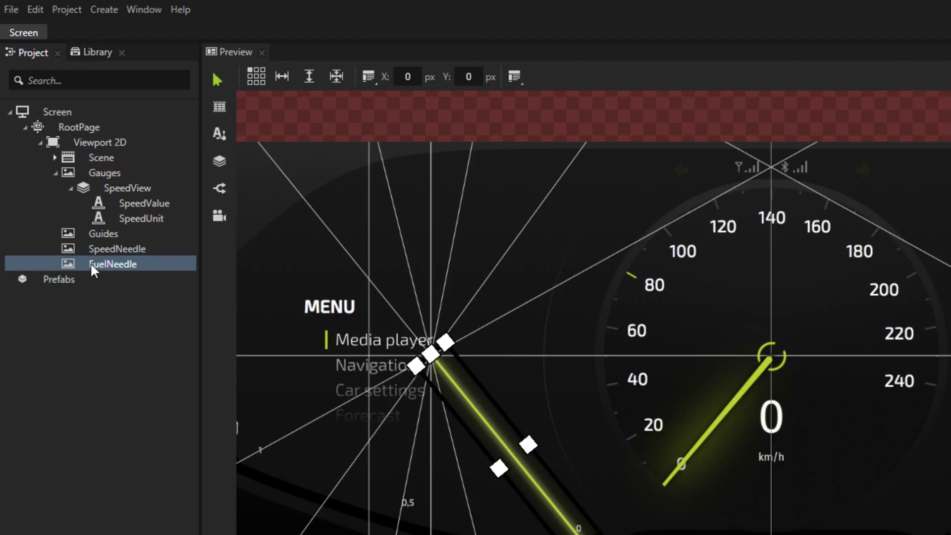
left_click(105, 173)
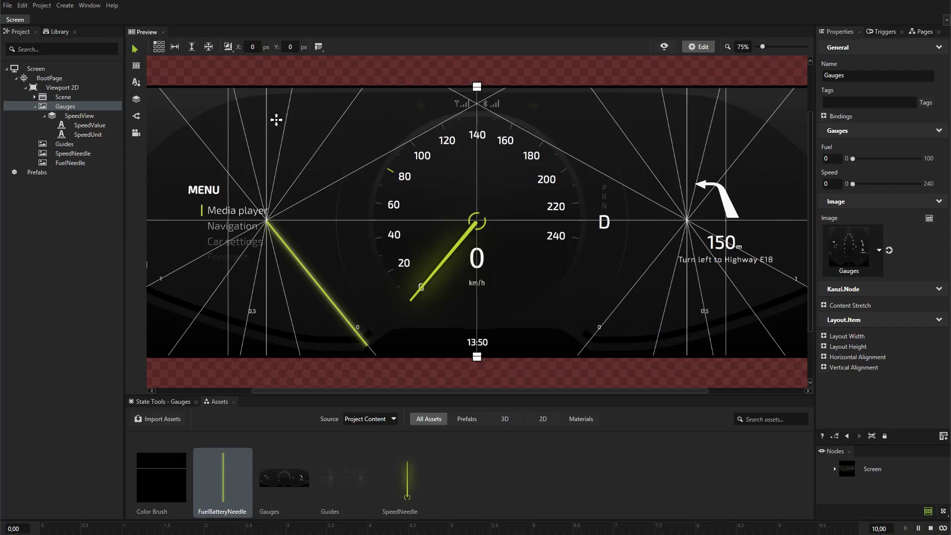
left_click(73, 164)
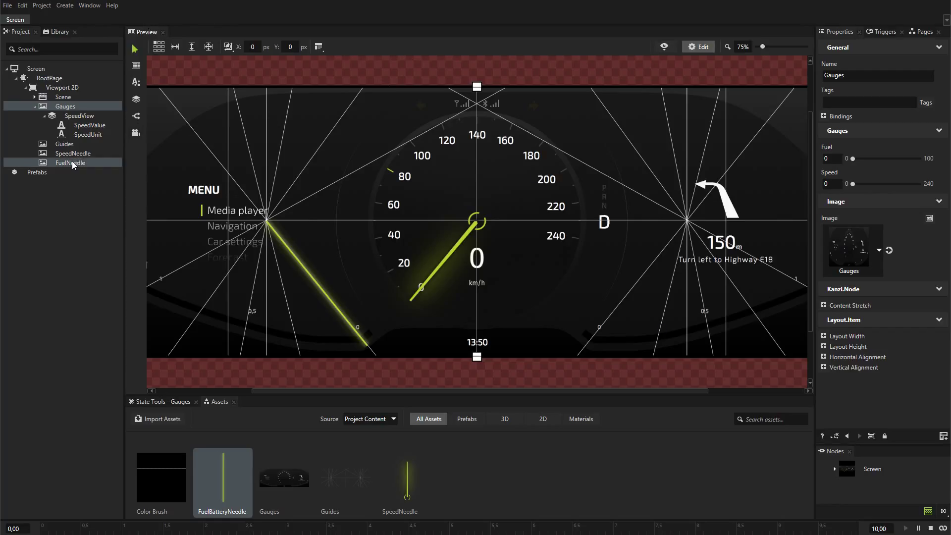
left_click_drag(73, 164, 74, 102)
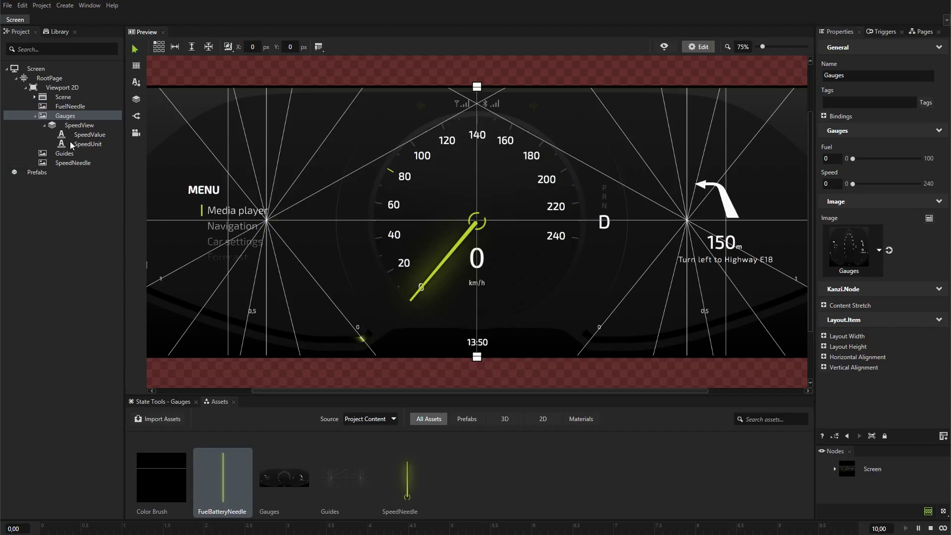
- Hide the Guides node in the preview and select the Gauges node
left_click(69, 154)
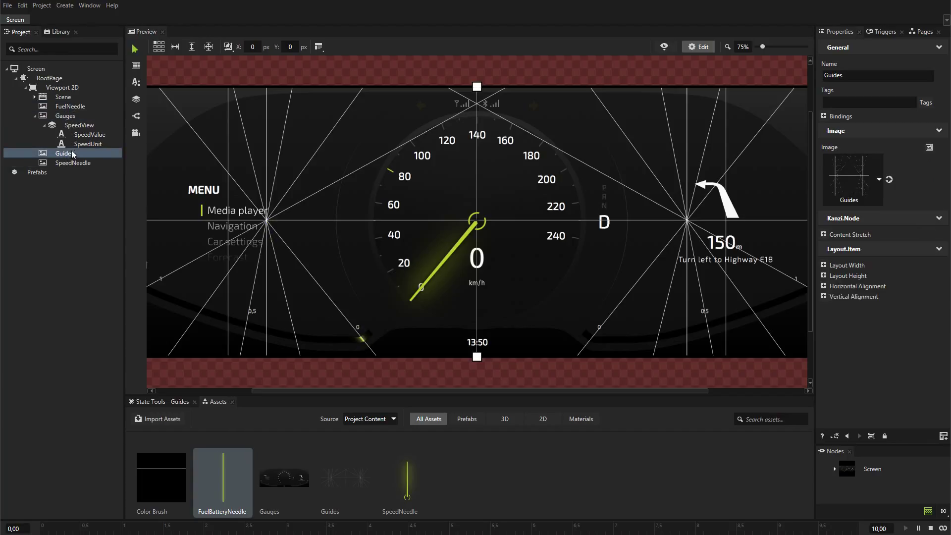
key("h")
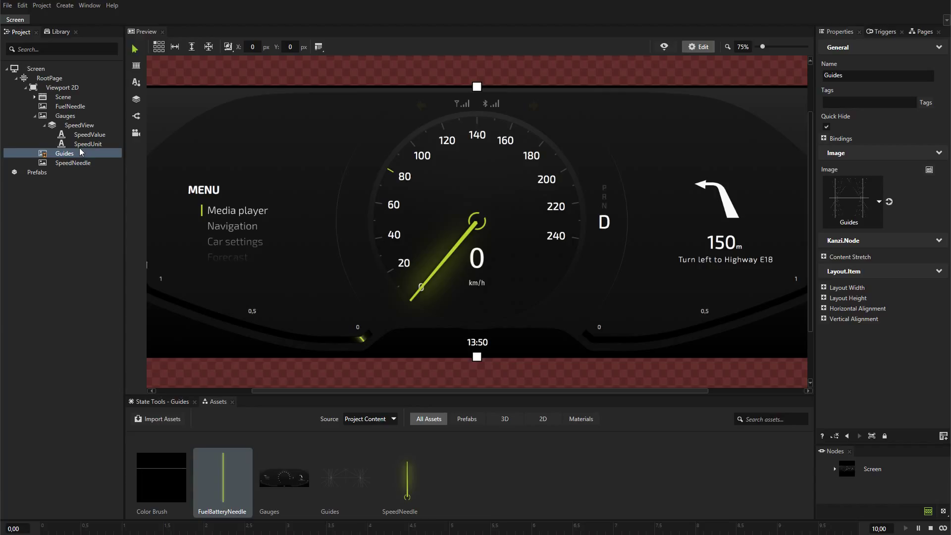
left_click(72, 117)
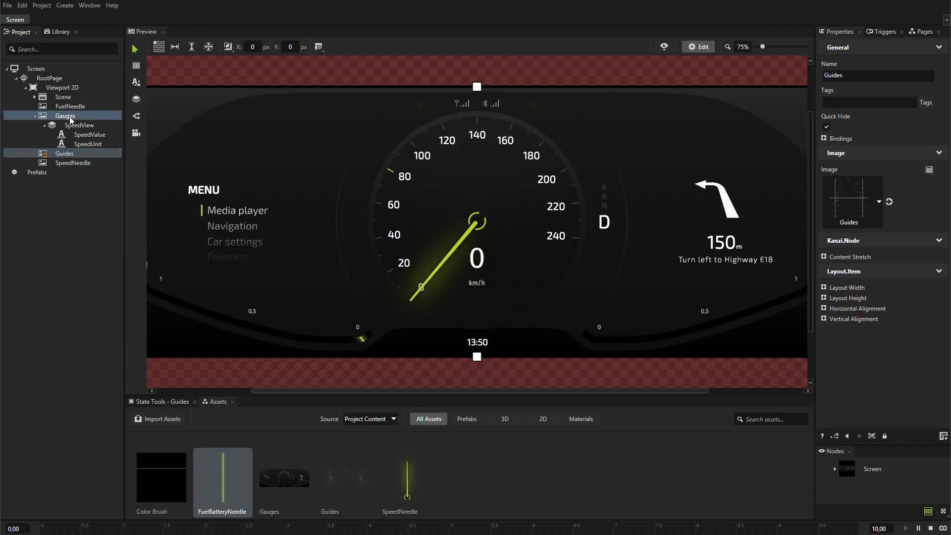
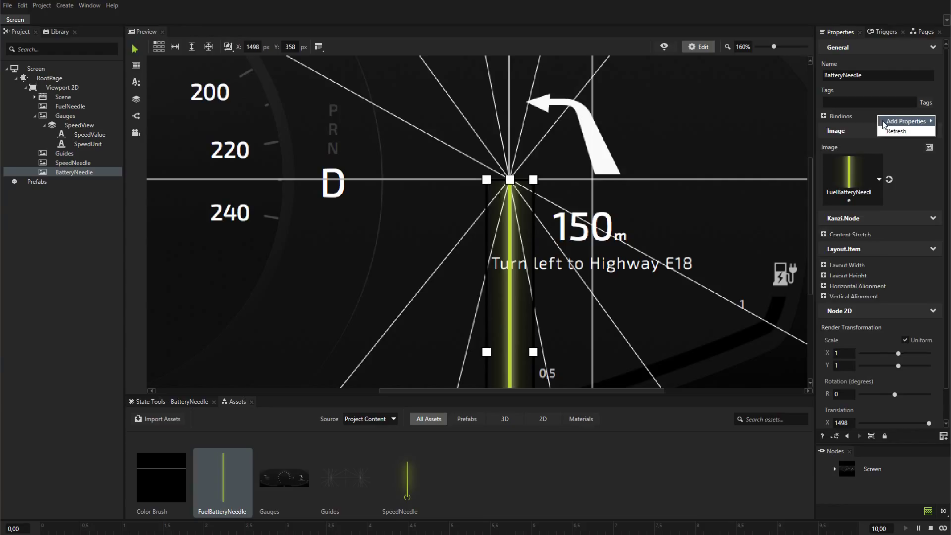
- Add the Render Transformation Origin property to the BatteryNeedle node and set its X value to 0.5
mouse_move(842, 240)
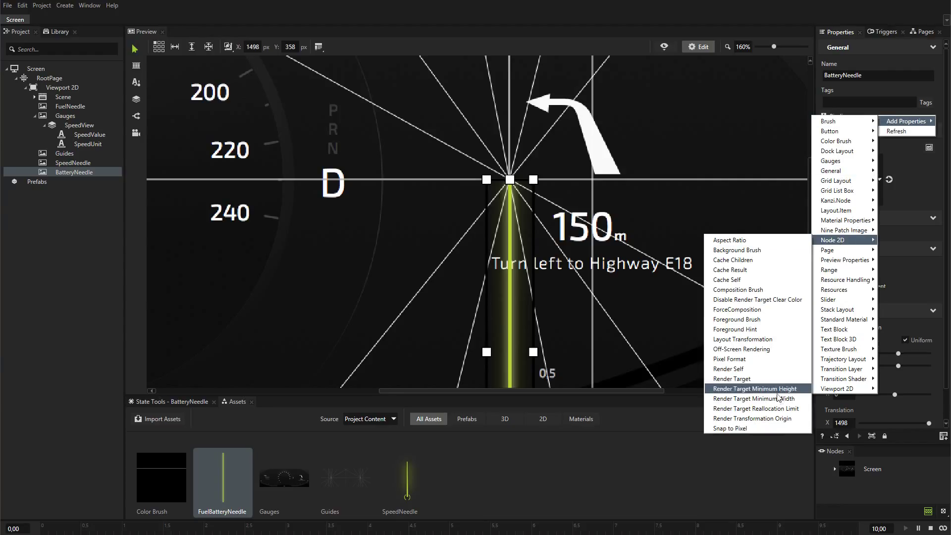
left_click(781, 419)
left_click(837, 339)
type("0.5")
key("Return")
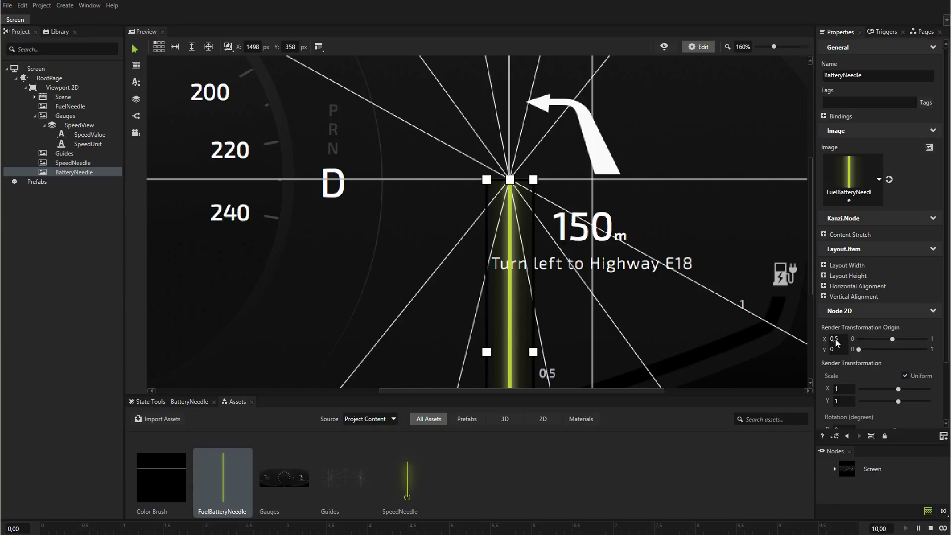
- Duplicate the Fuel property type in the library and rename the copy as Battery
left_click(60, 32)
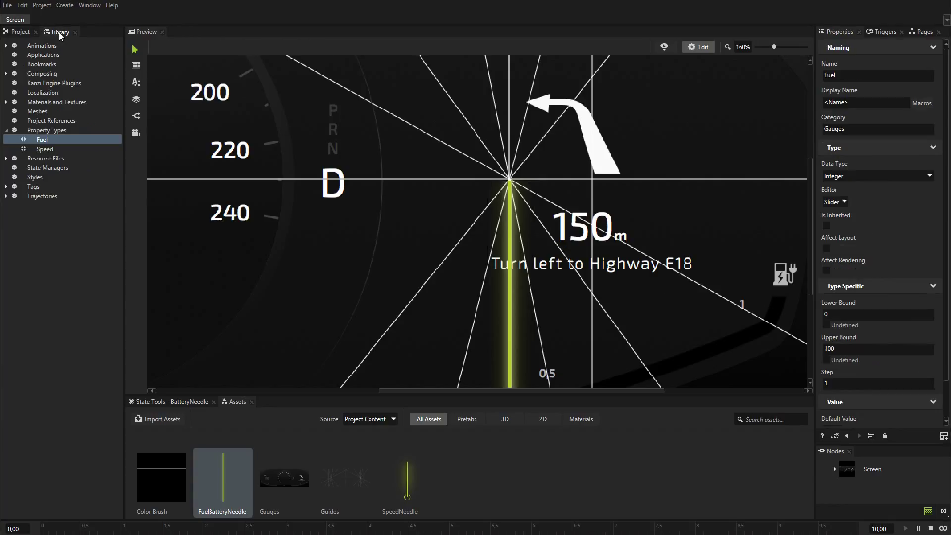
right_click(45, 141)
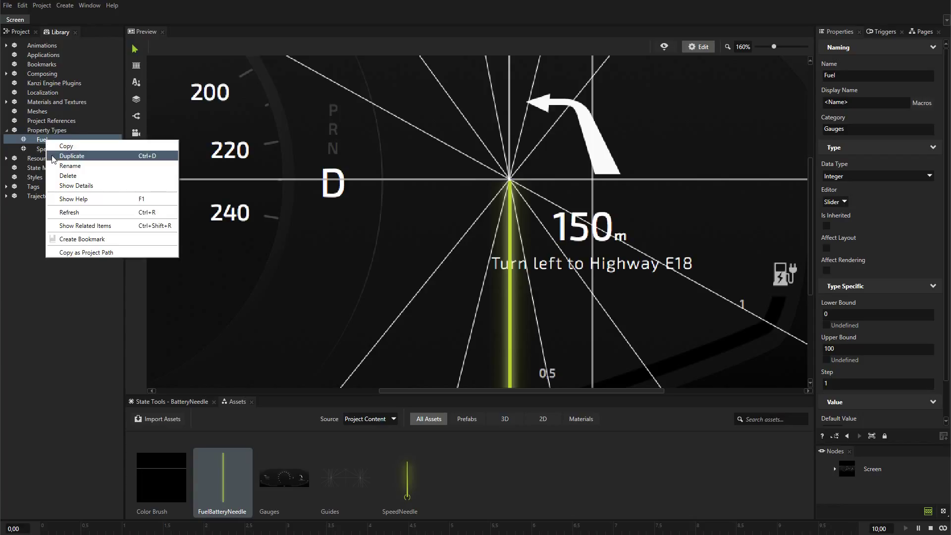
left_click(51, 156)
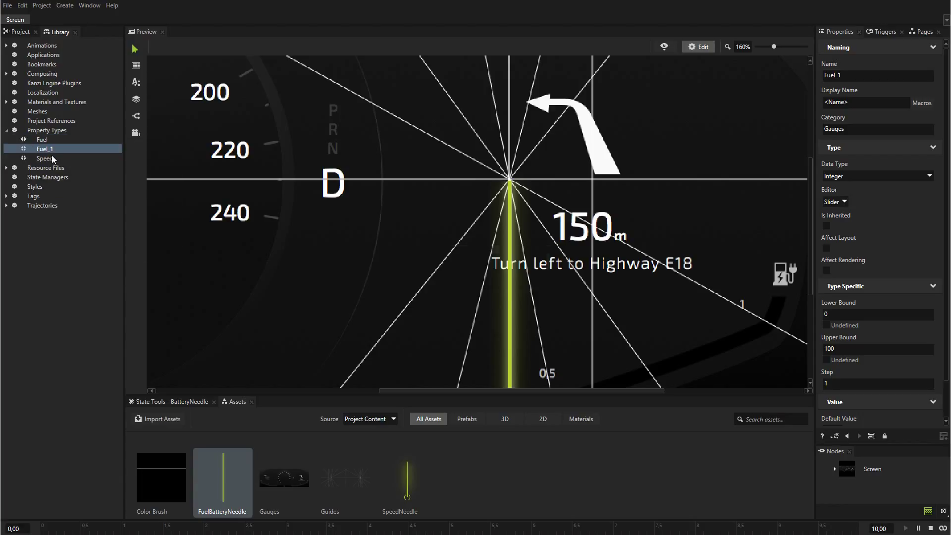
key("F2")
type("Battery")
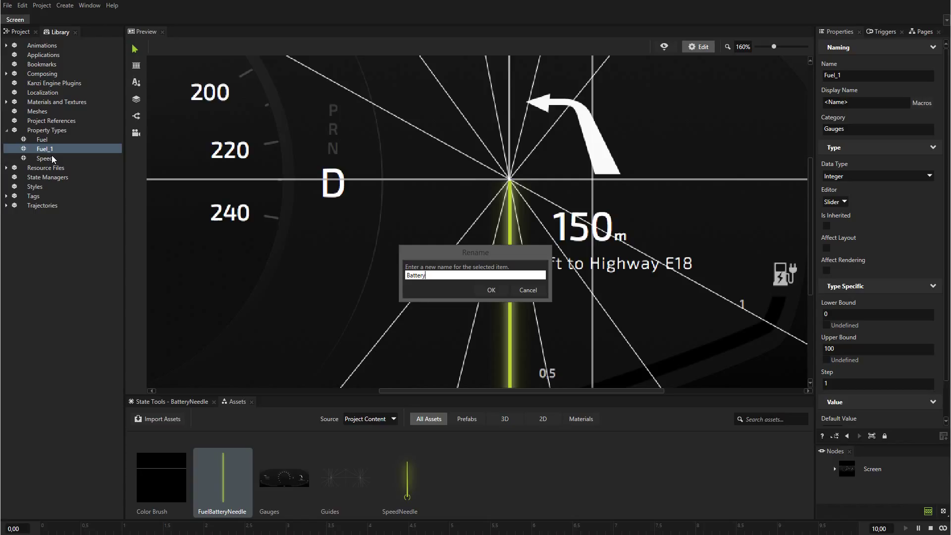
key("Return")
- Add the custom Battery property to the Gauges node in the project
left_click(19, 32)
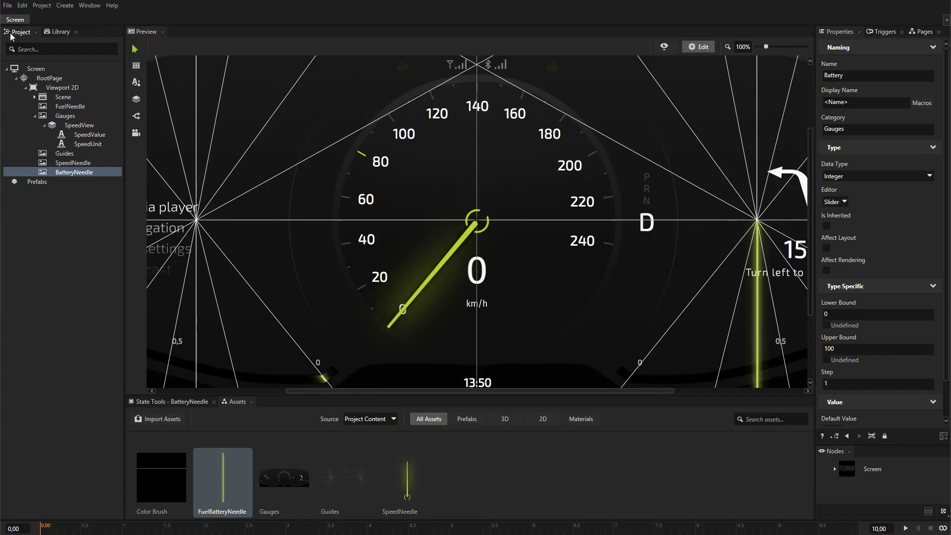
left_click(65, 116)
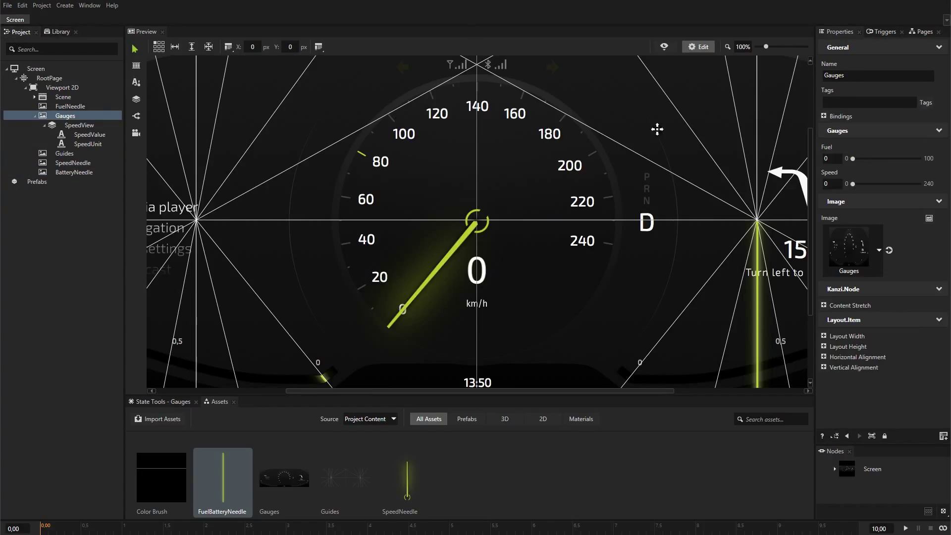
right_click(851, 145)
mouse_move(865, 148)
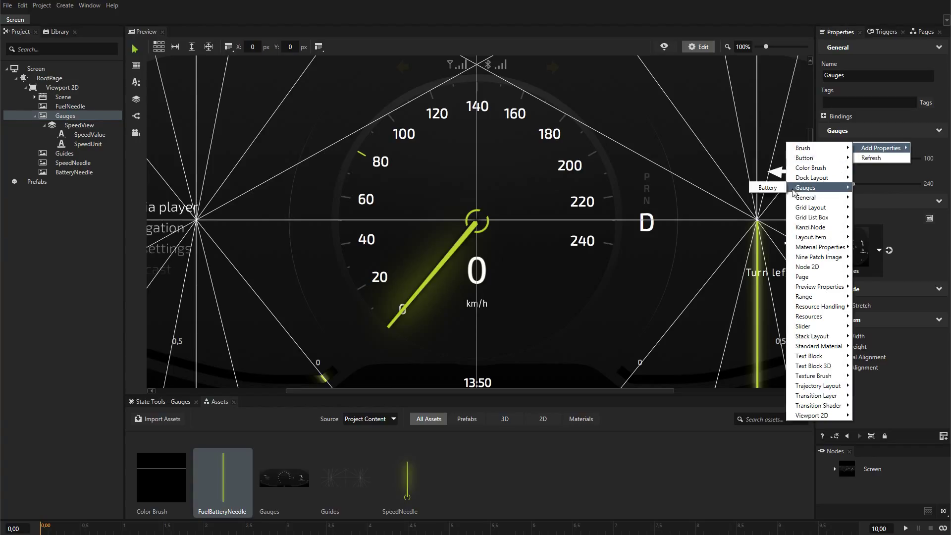
left_click(776, 188)
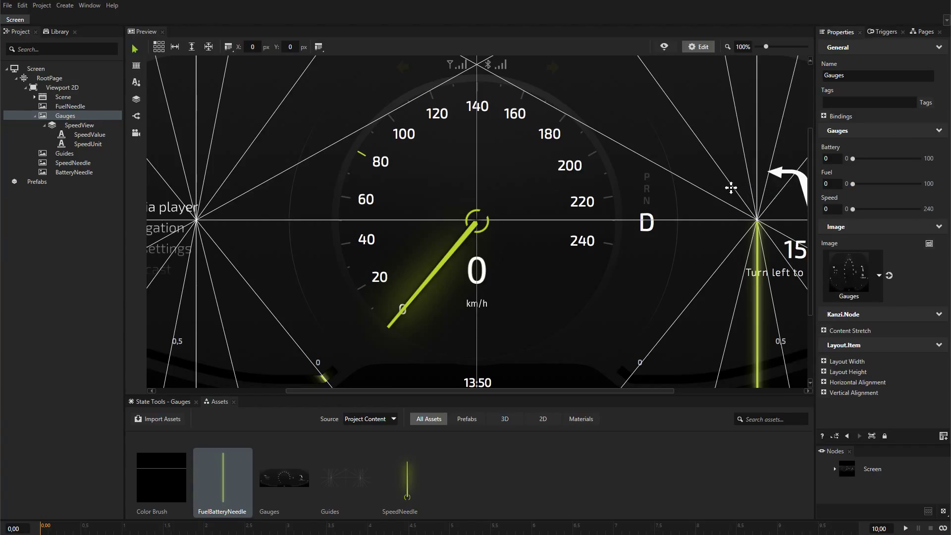
- Add a binding to the BatteryNeedle node that targets the ROTATION_Z attribute of its Render Transformation property
left_click(88, 173)
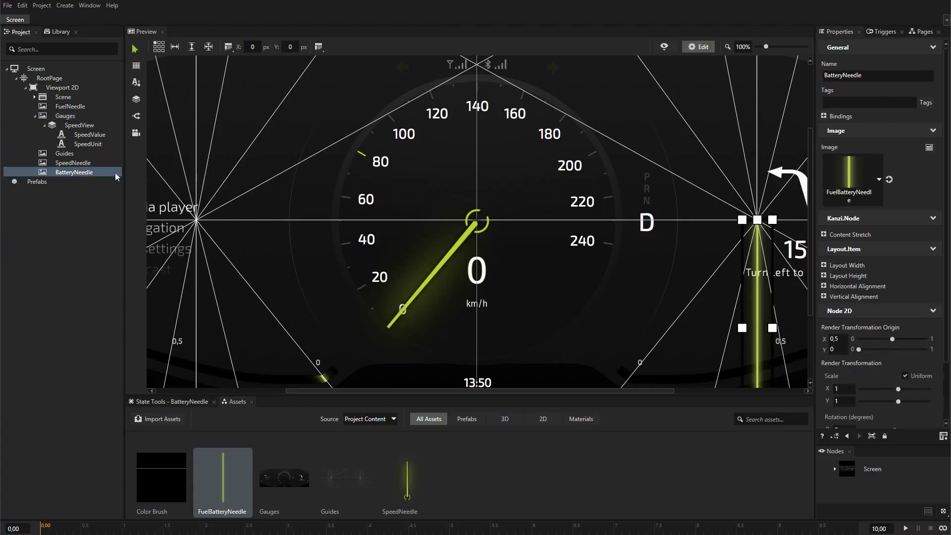
left_click(824, 116)
left_click(839, 129)
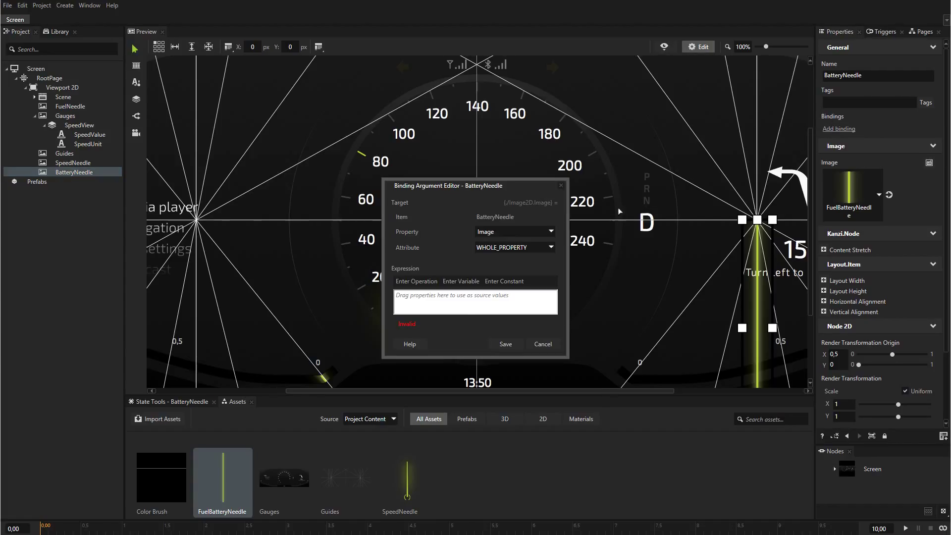
left_click(551, 232)
left_click(547, 264)
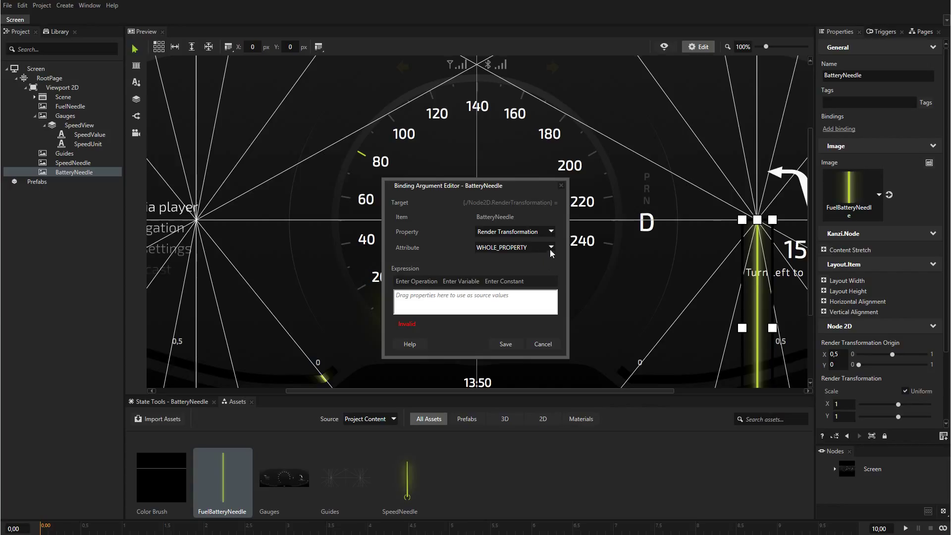
left_click(551, 248)
left_click(547, 298)
- Set the BatteryNeedle binding expression to -{@../Gauges/Battery}+39, using the Battery property of the Gauges node, and save it
left_click(74, 119)
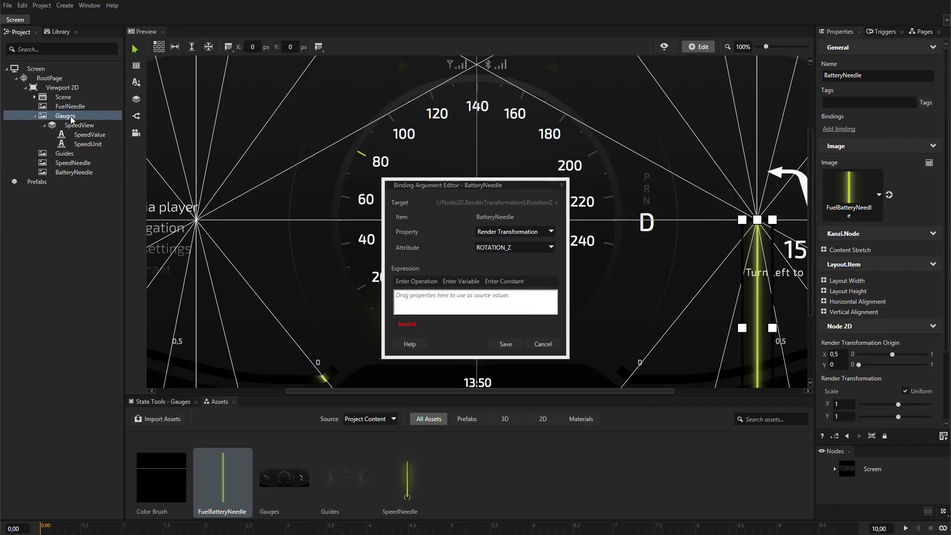
left_click_drag(829, 148, 524, 300)
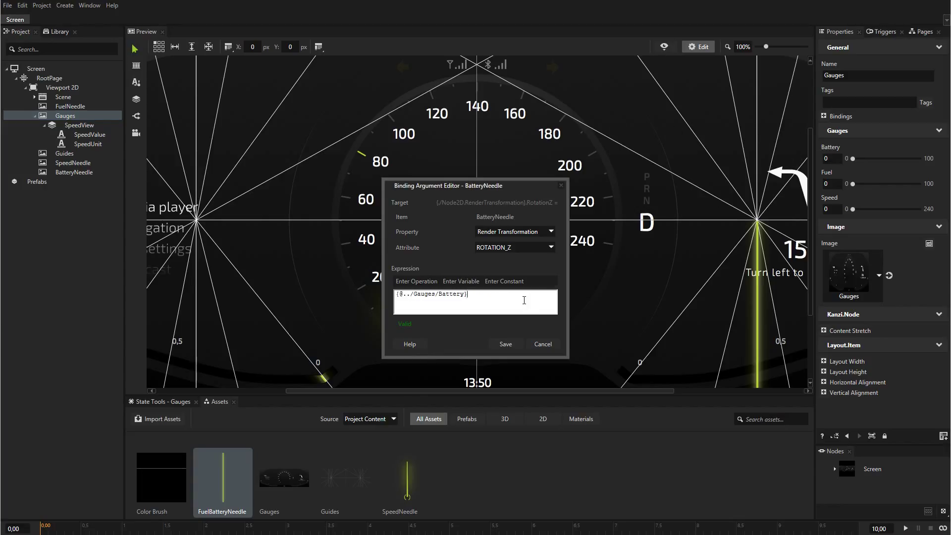
type("+39")
type("-")
left_click(504, 343)
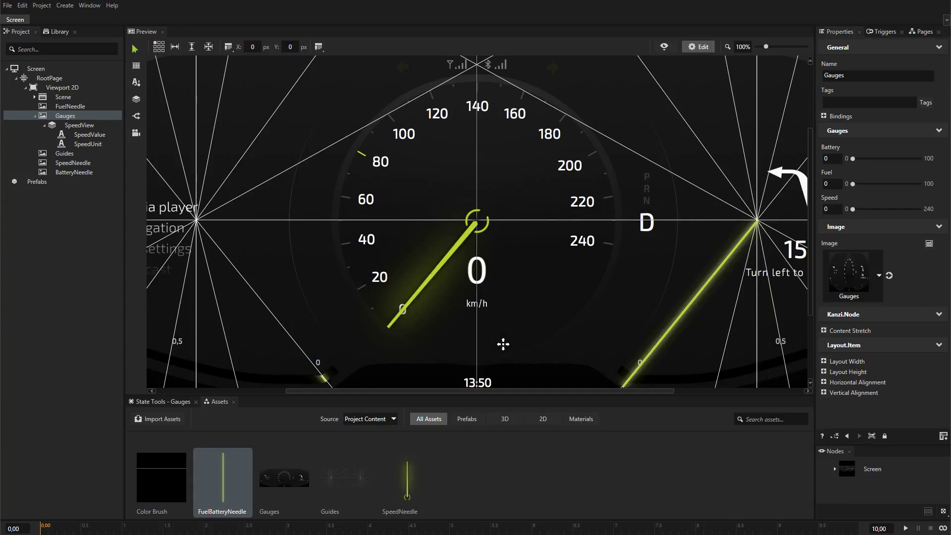
- Hide the Guides node and move the BatteryNeedle node directly before the Gauges node in the node tree
left_click(699, 49)
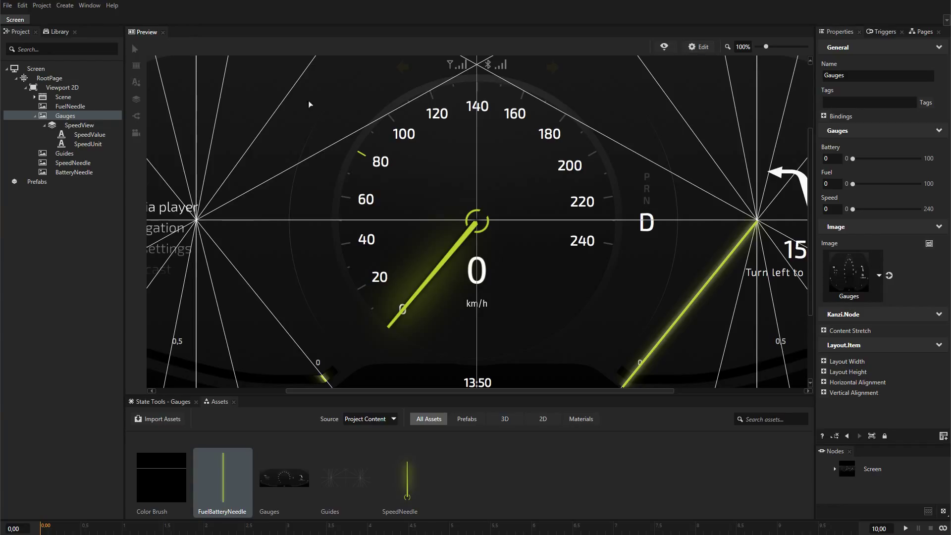
left_click(95, 155)
key("ctrl+h")
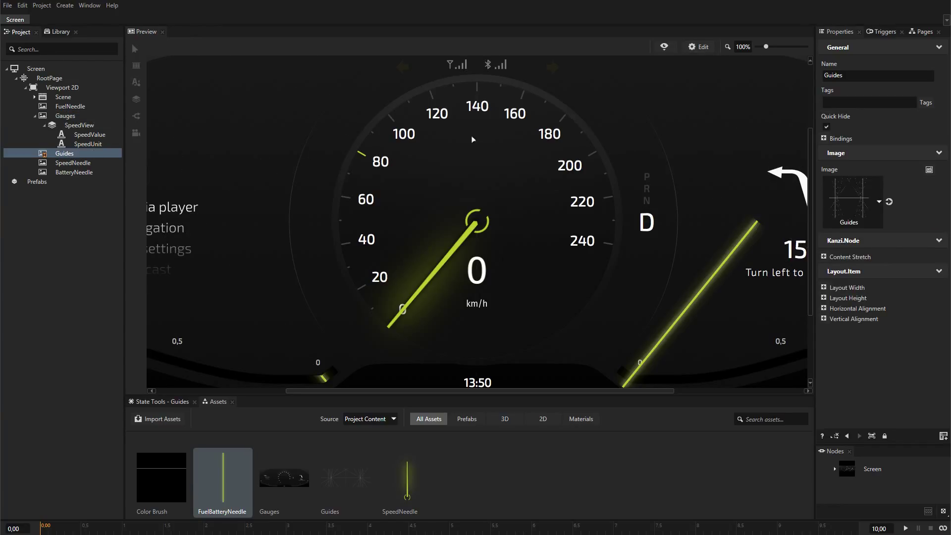
left_click_drag(767, 47, 760, 46)
left_click_drag(74, 172, 77, 116)
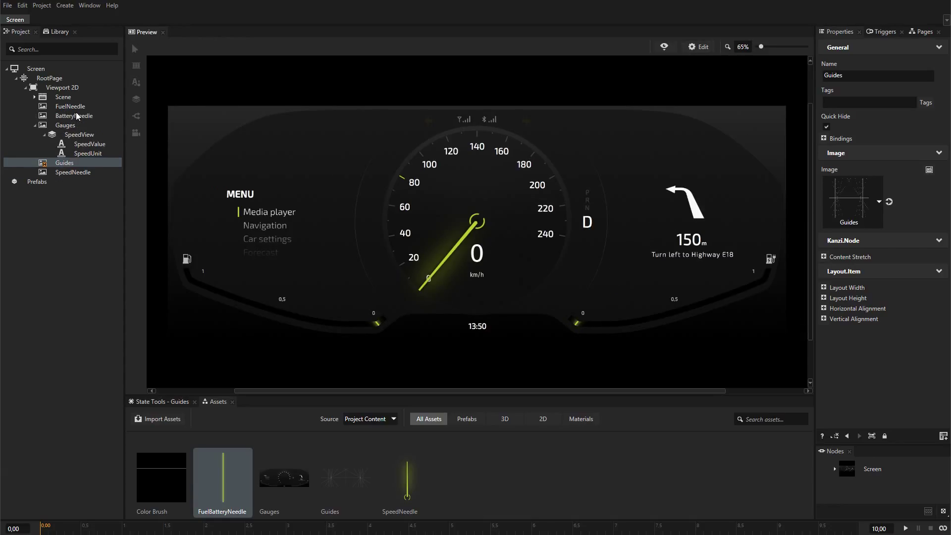
- Test the needles by setting Battery to 90 and Fuel to 76 and raising Speed on the Gauges node
left_click(79, 124)
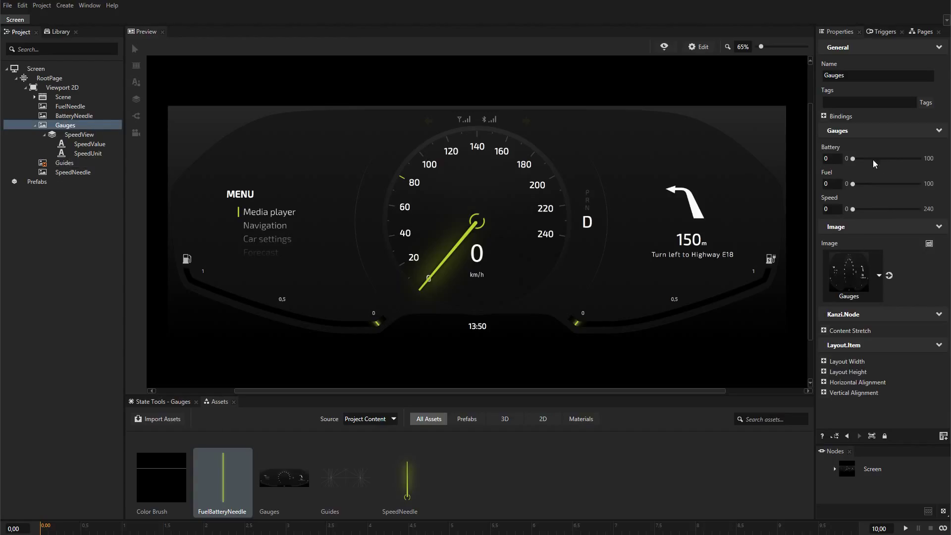
left_click_drag(887, 159, 914, 159)
left_click(903, 184)
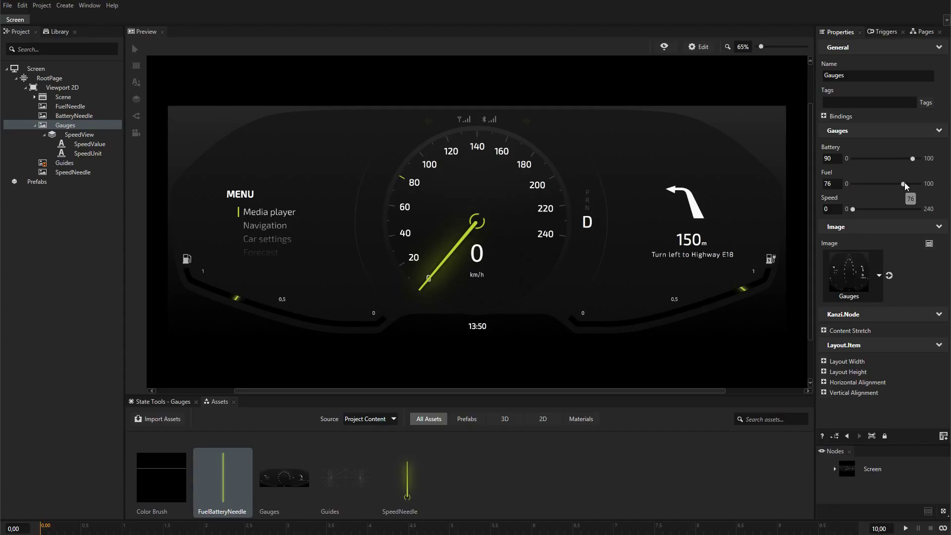
mouse_move(853, 209)
left_mouse_down()
mouse_move(891, 209)
mouse_move(860, 213)
left_mouse_up()
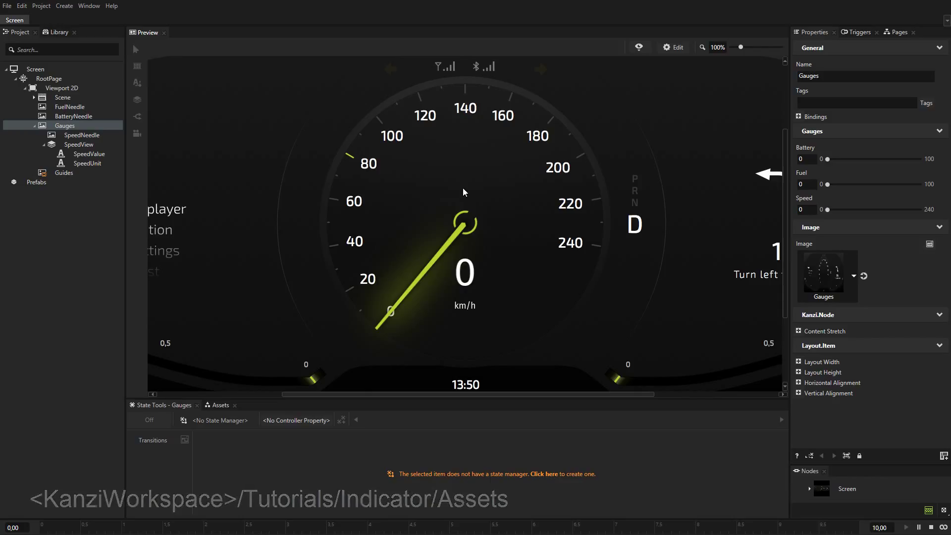
- Create a Boolean property type named TurnIndicator in the Gauges category in the library and save it
left_click(59, 32)
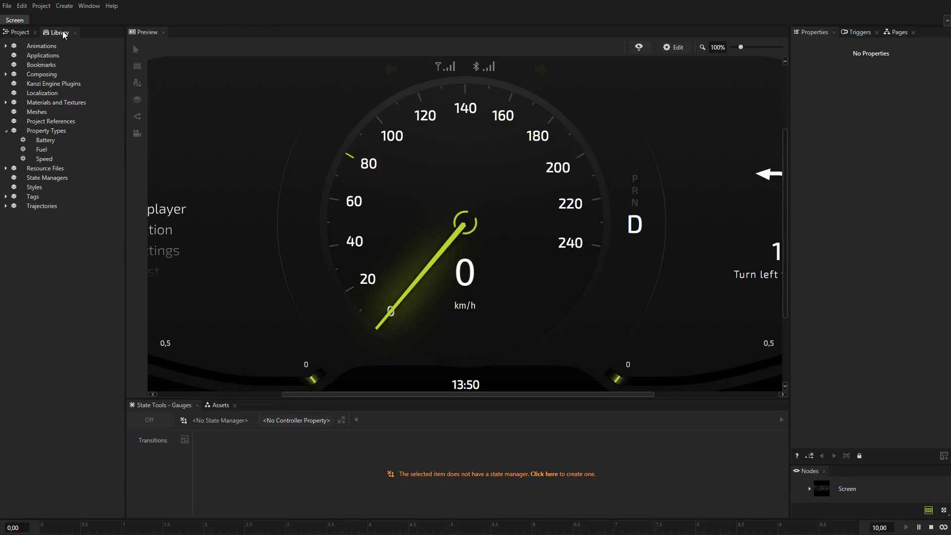
right_click(51, 130)
left_click(61, 158)
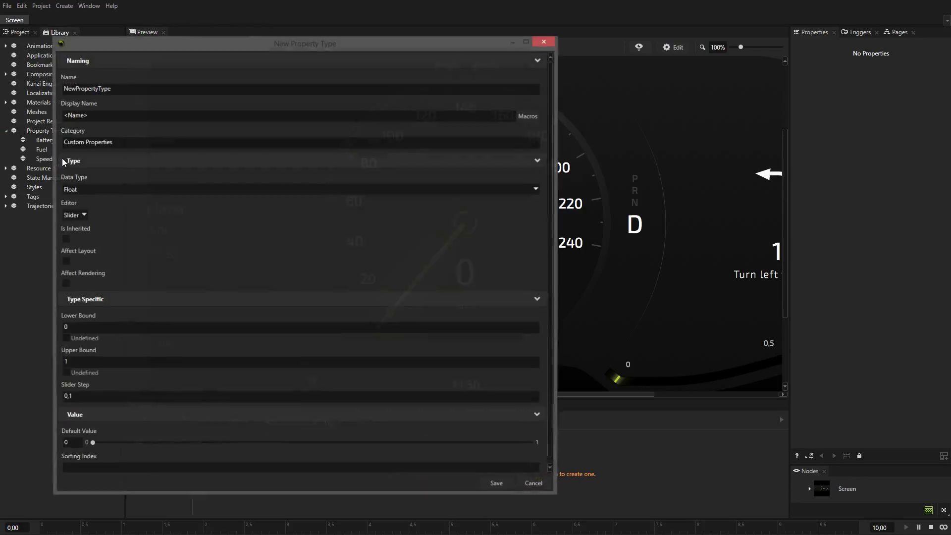
double_click(92, 89)
type("TurnIndicator")
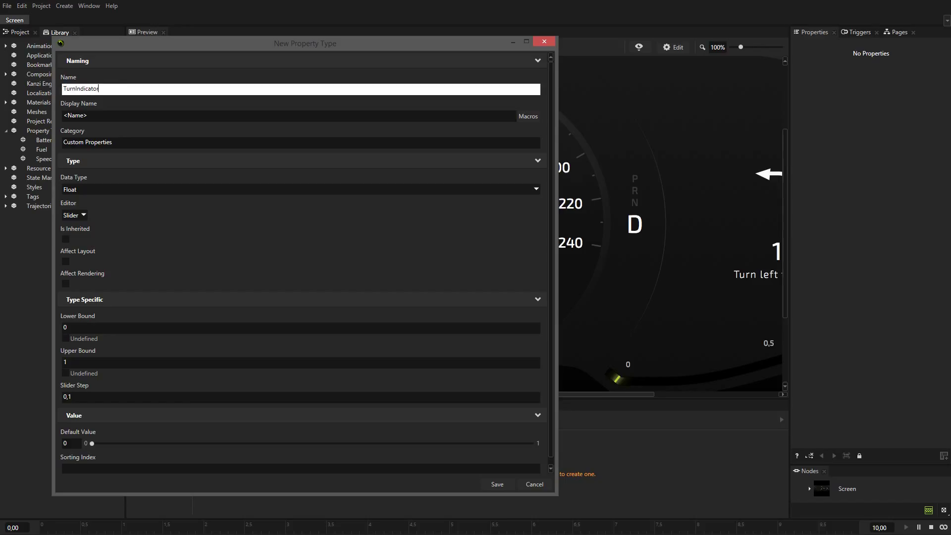
triple_click(99, 142)
type("Gauges")
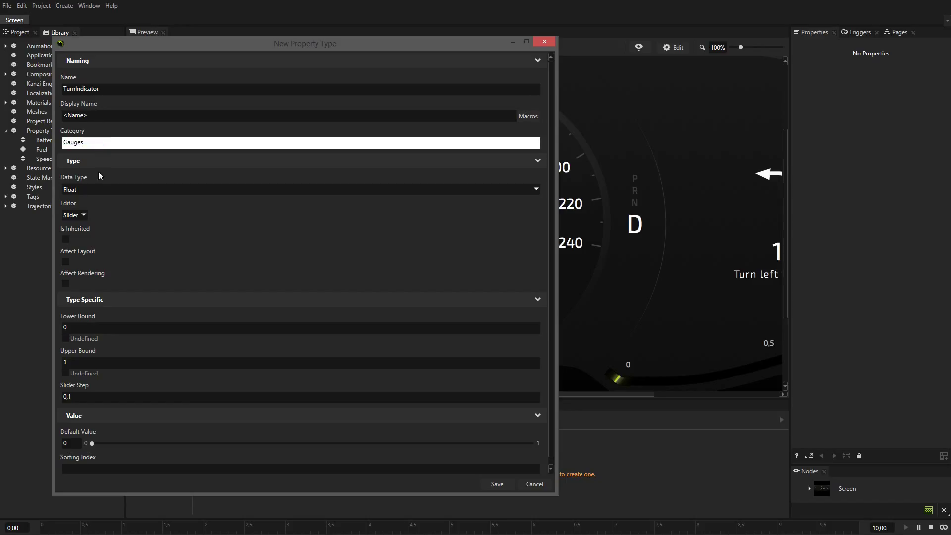
left_click(99, 189)
left_click(96, 198)
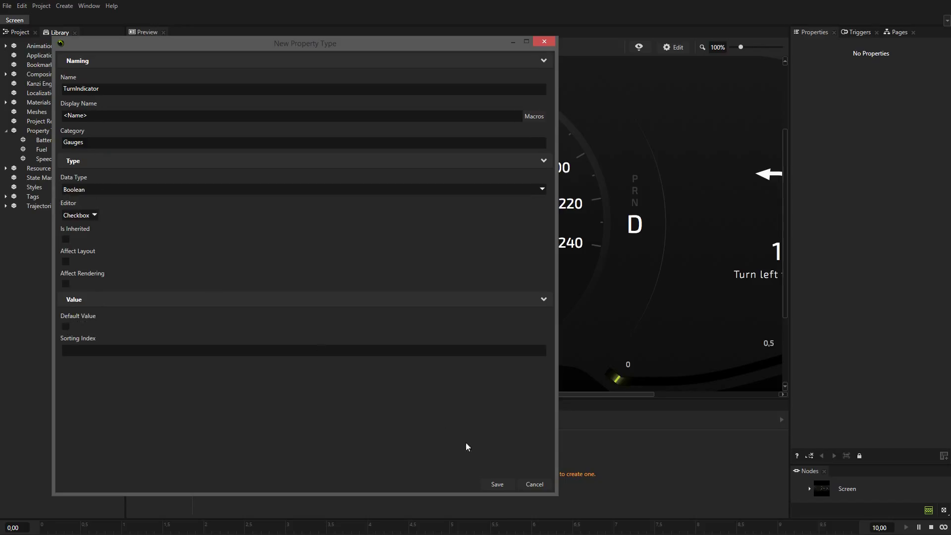
left_click(496, 482)
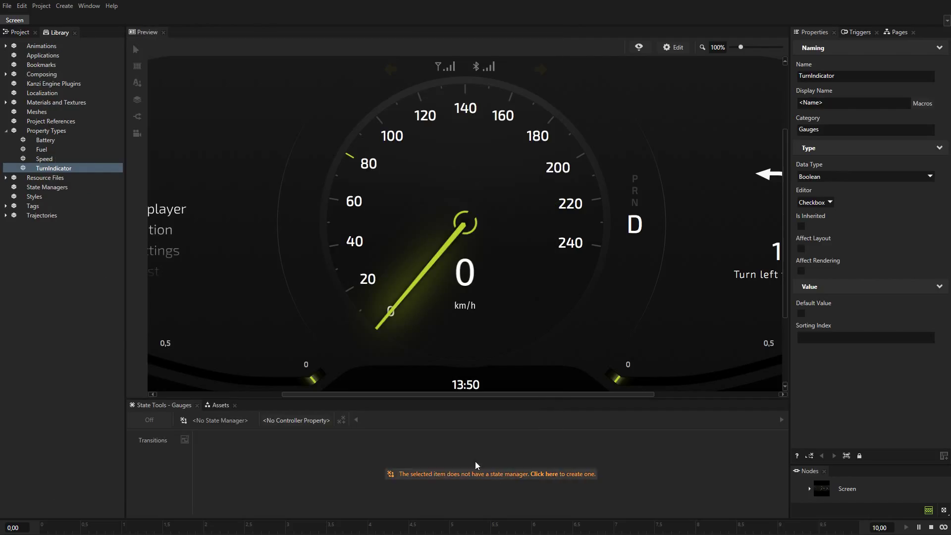
- Create a prefab from the yellow TurnIndicator arrow image in the project's Prefabs
left_click(18, 33)
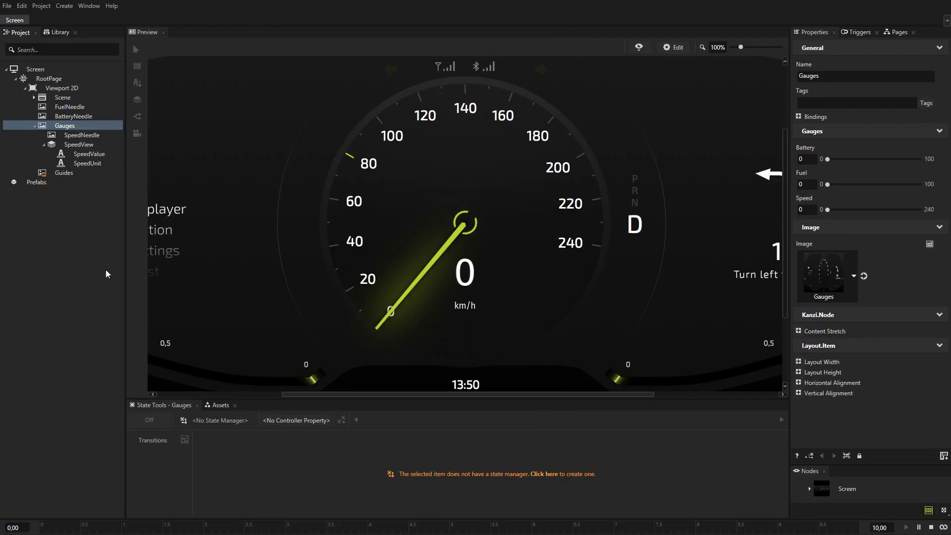
left_click(211, 405)
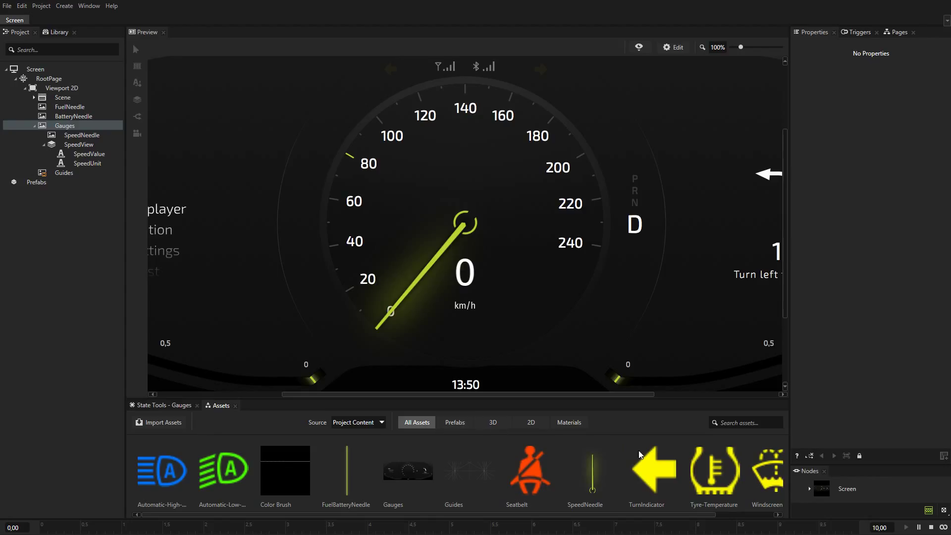
left_click(653, 466)
left_click_drag(498, 426, 26, 187)
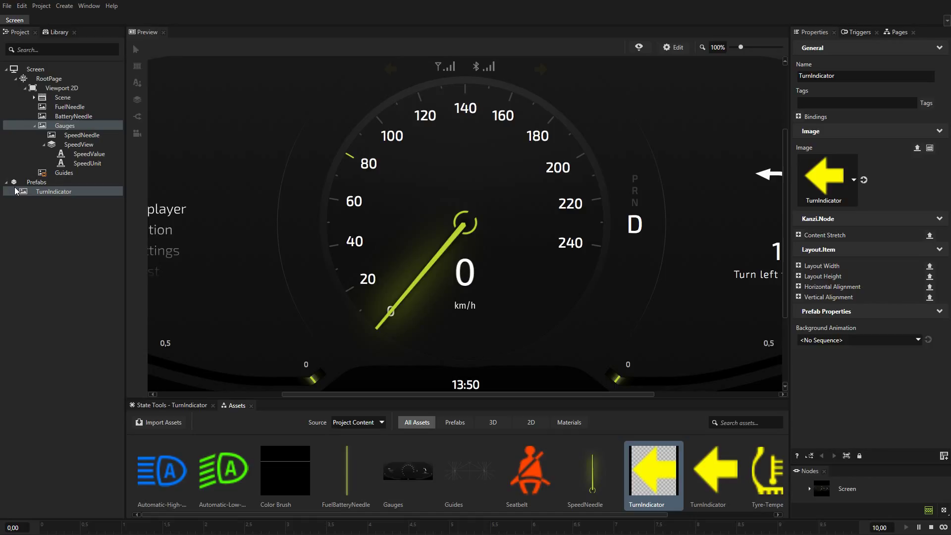
- Add the custom TurnIndicator property from the Gauges category to the TurnIndicator prefab
right_click(855, 95)
mouse_move(882, 94)
mouse_move(823, 135)
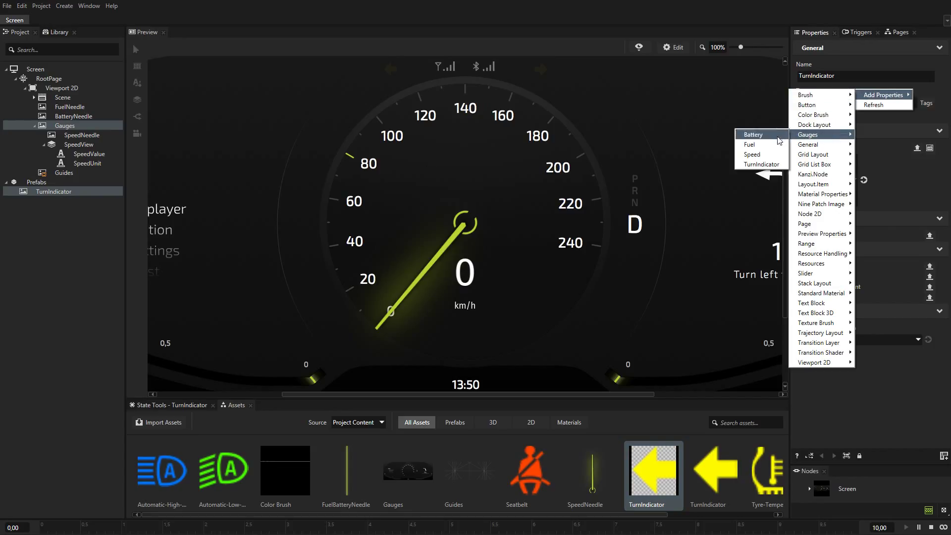
left_click(775, 165)
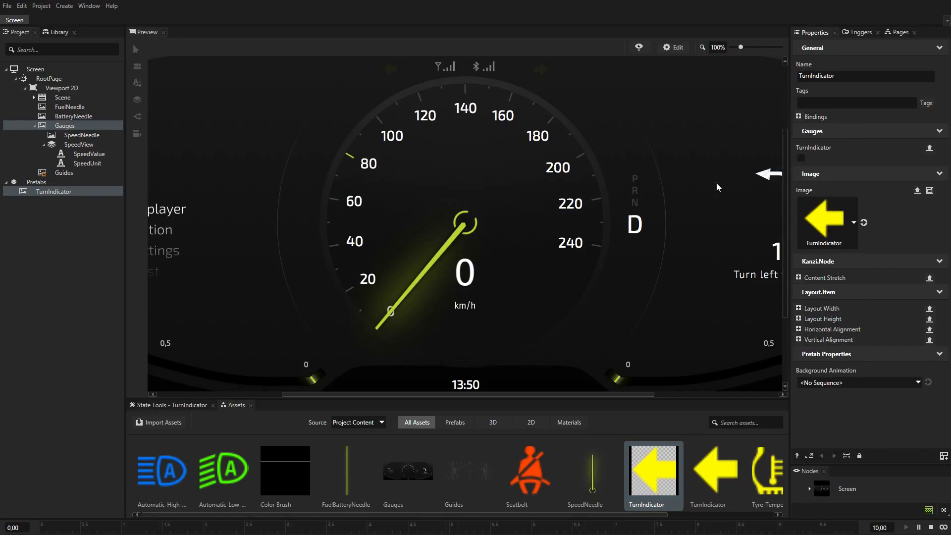
- Create a state manager for the TurnIndicator prefab with two states in its state group
left_click(150, 406)
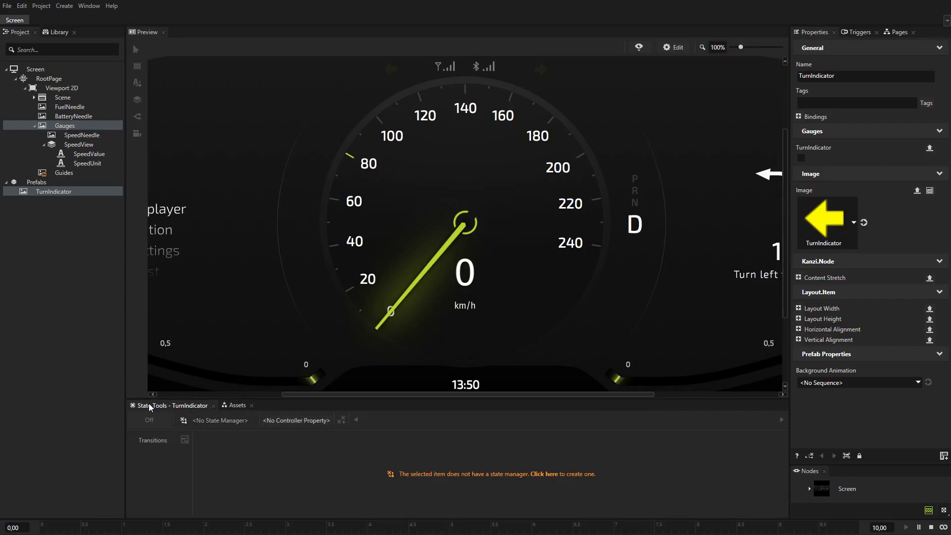
left_click(391, 475)
left_click(226, 461)
left_click(271, 468)
- Rename the first state of the TurnIndicator state group as Visible and the second as Invisible
double_click(229, 501)
type("Visible")
key("Return")
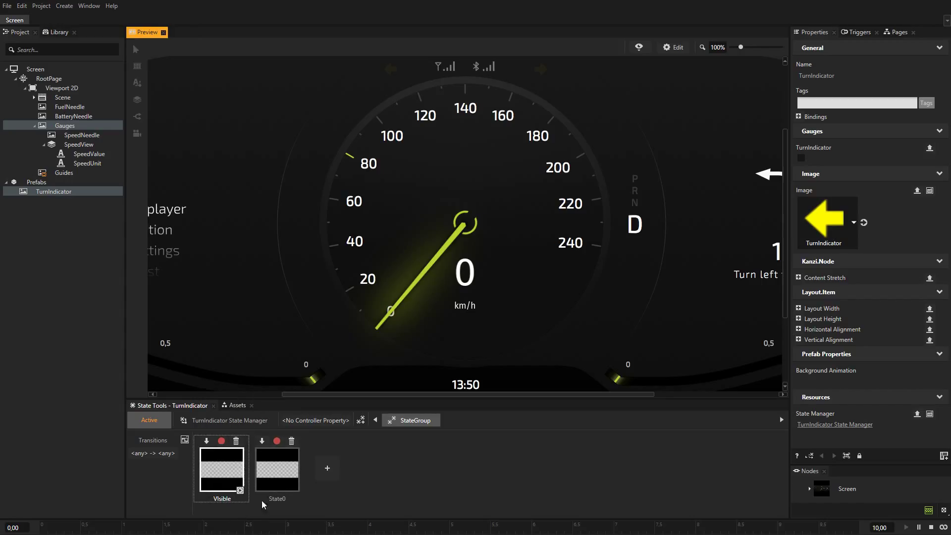
double_click(275, 498)
type("Invisible")
key("Return")
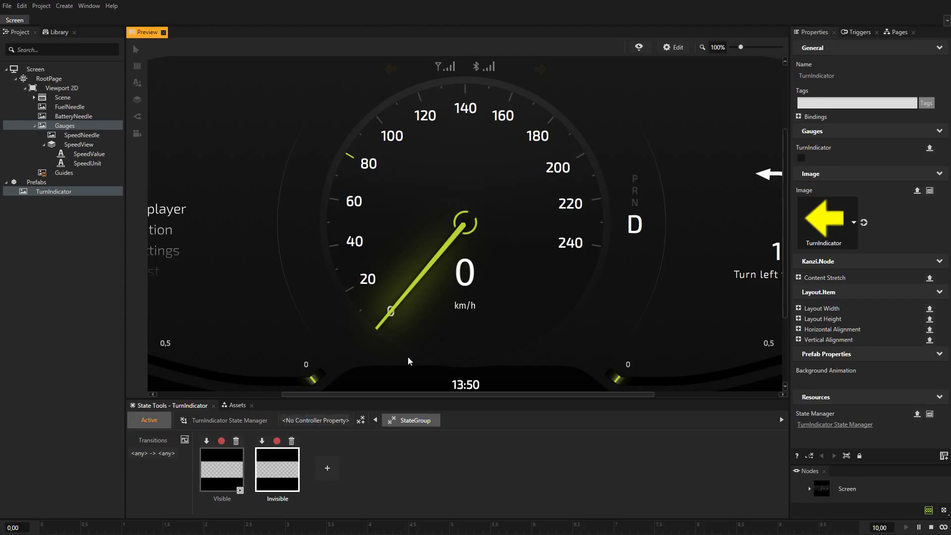
- Add the Opacity property to the TurnIndicator prefab
right_click(850, 73)
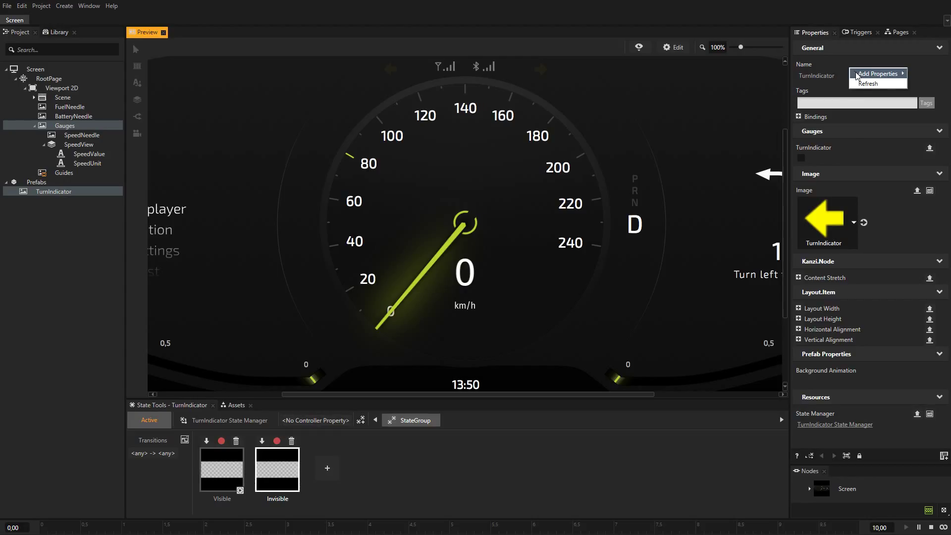
mouse_move(874, 74)
mouse_move(824, 153)
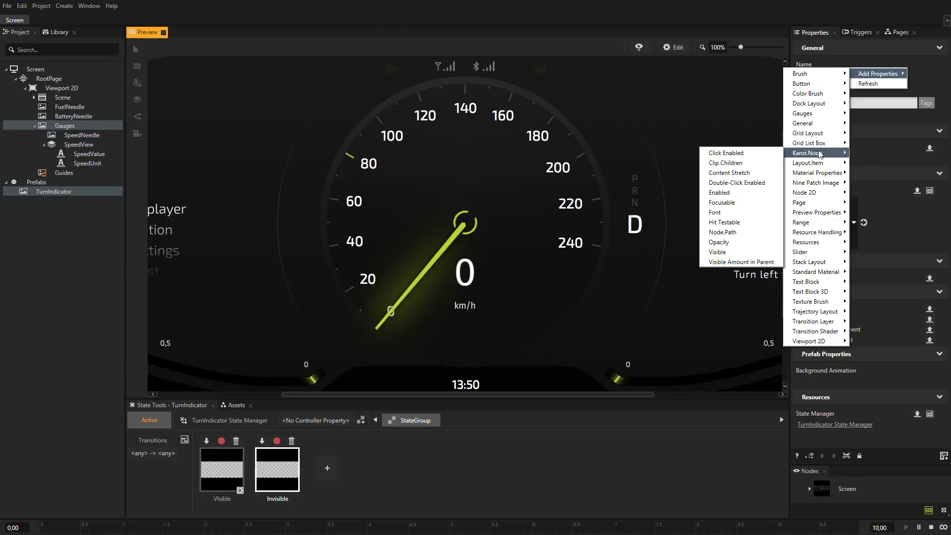
left_click(756, 242)
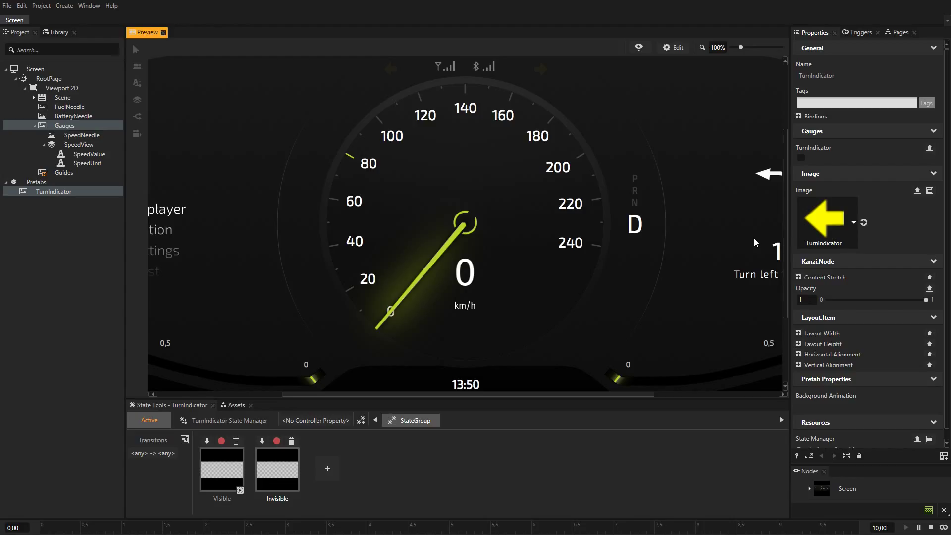
- Save an opacity of 1 to the Visible state and an opacity of 0 to the Invisible state
left_click(207, 441)
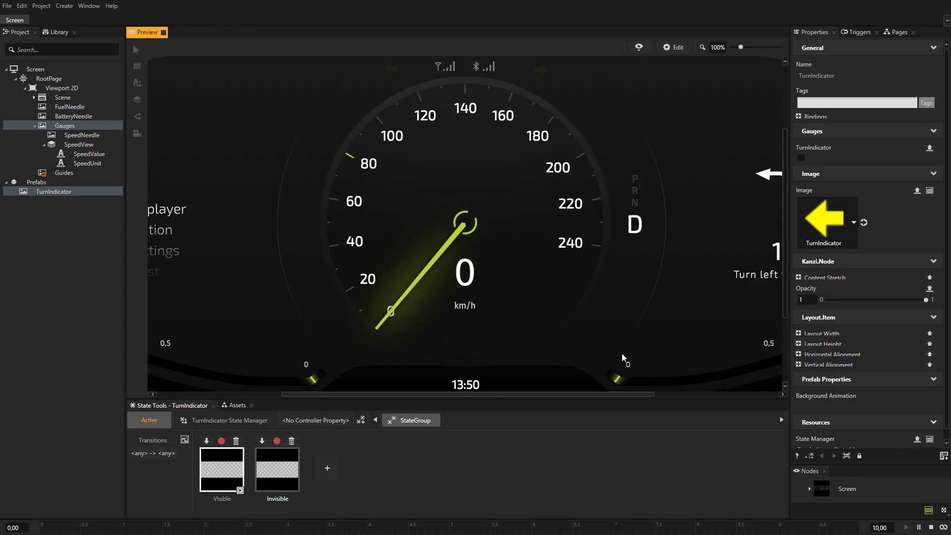
left_click(827, 300)
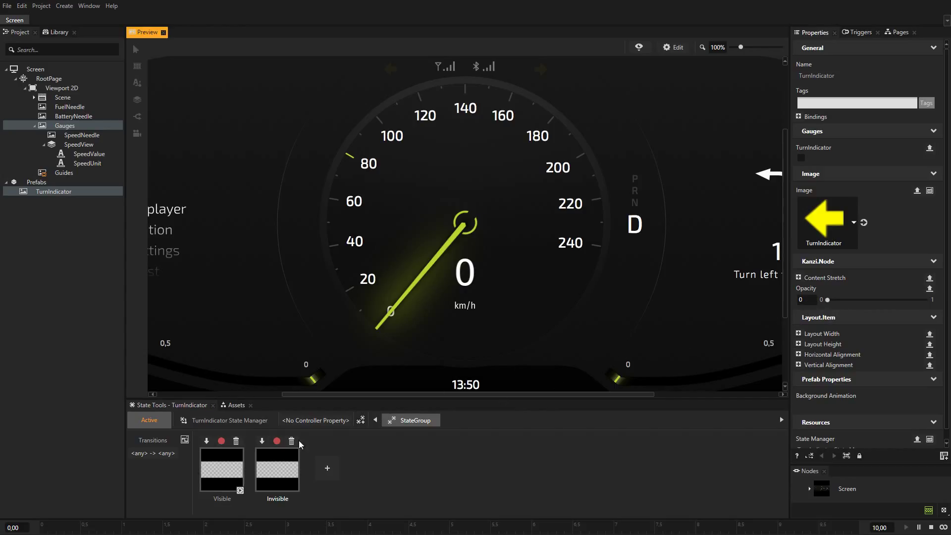
left_click(262, 441)
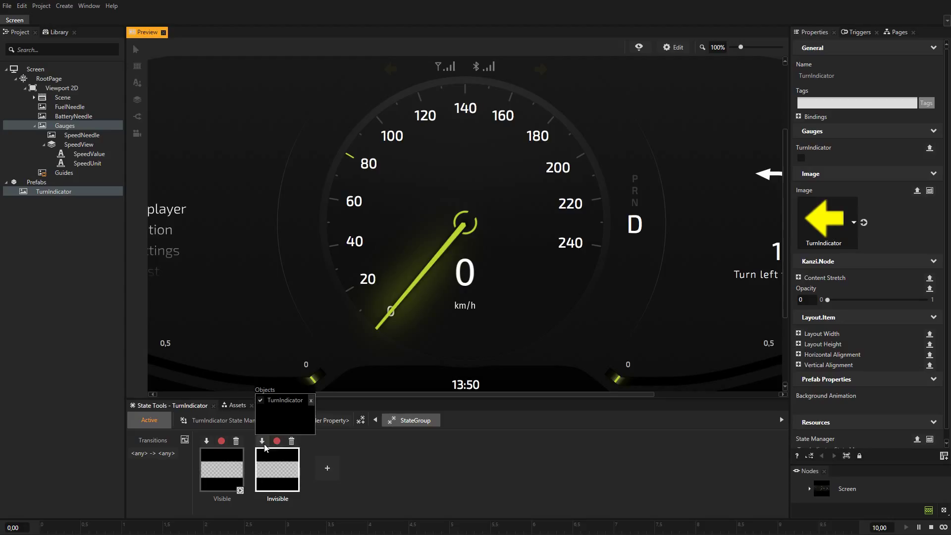
- Set TurnIndicator as the state group's controller property and assign the value True to the Visible state
left_click(321, 421)
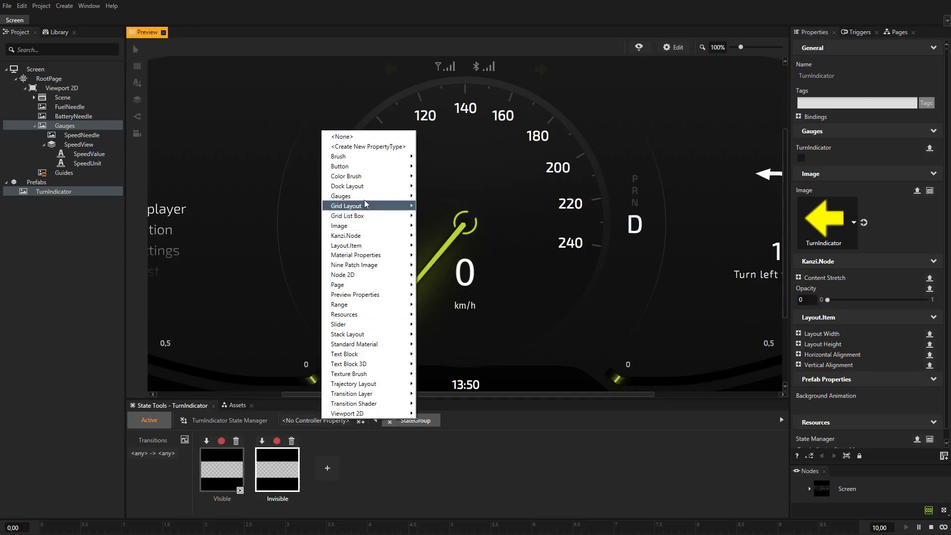
mouse_move(383, 200)
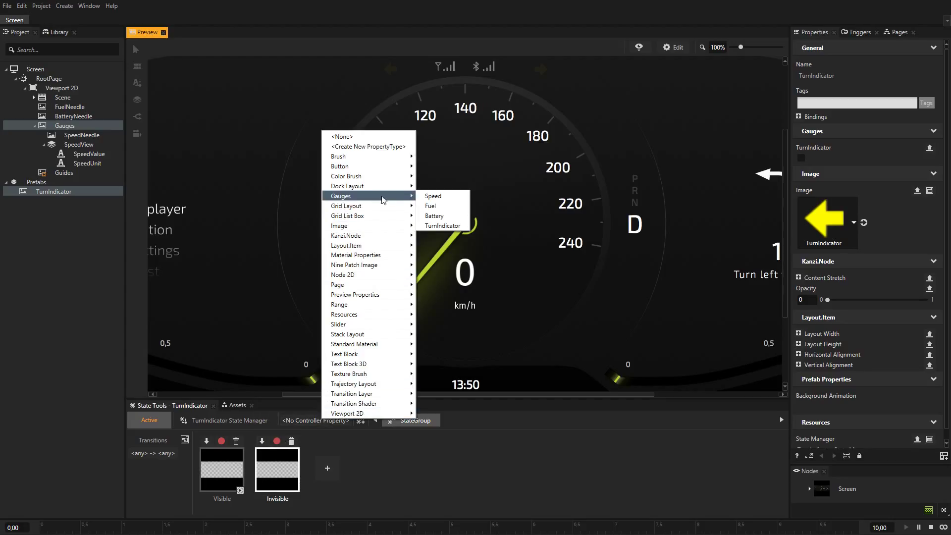
left_click(436, 227)
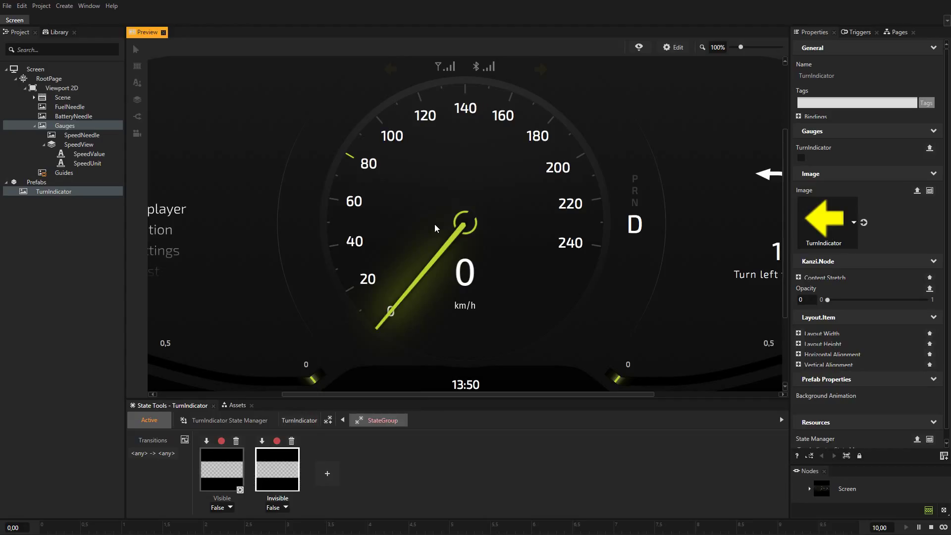
left_click(230, 507)
left_click(225, 520)
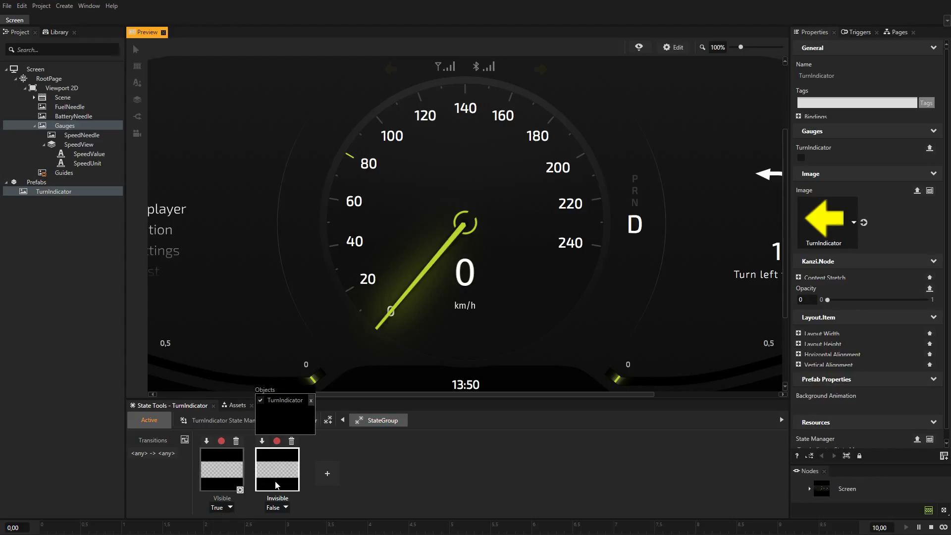
- Make Invisible the initial state of the group and turn off state editing
right_click(277, 485)
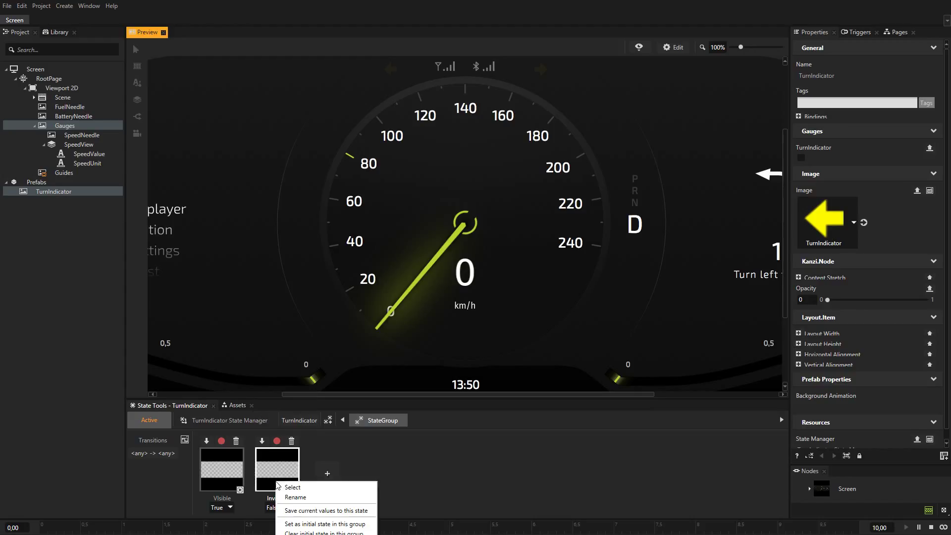
left_click(289, 524)
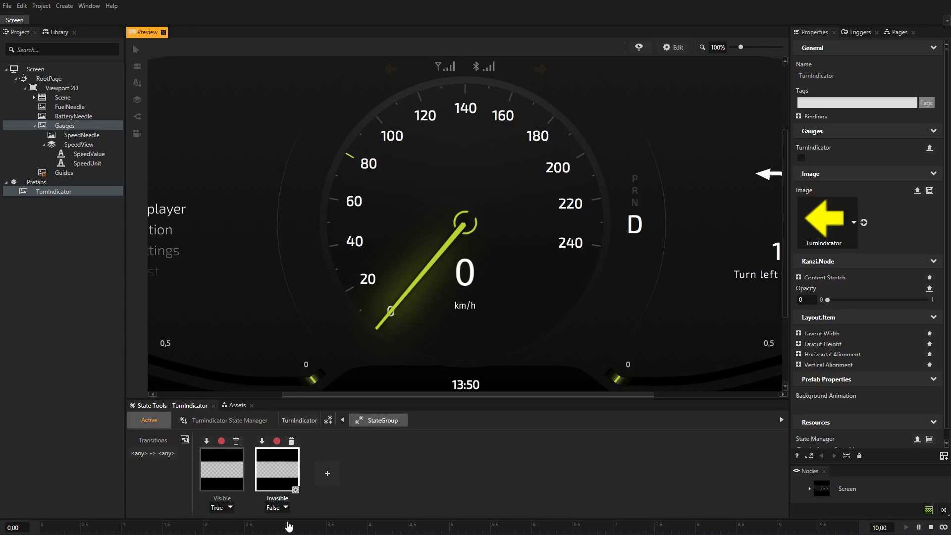
left_click(158, 421)
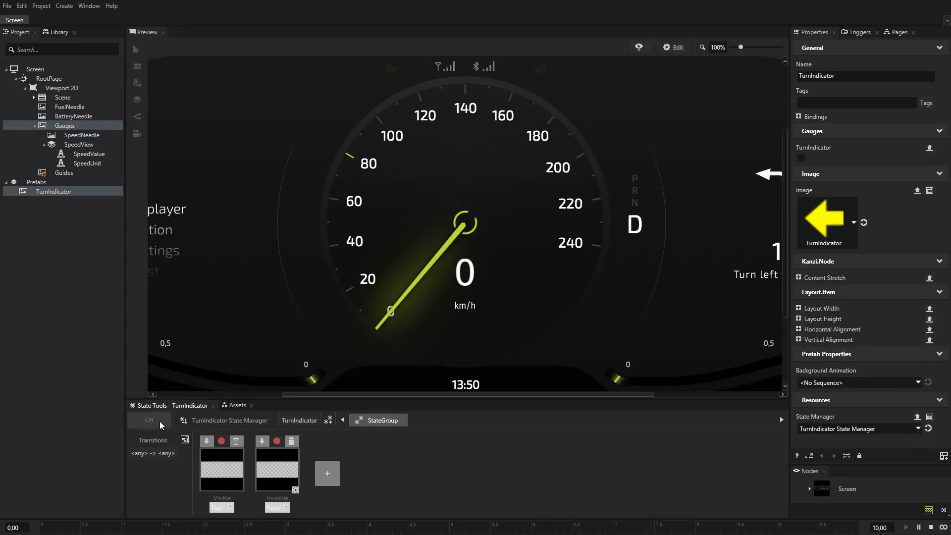
- Place an instance of the TurnIndicator prefab under Gauges, named TurnIndicatorLeft, and enable its TurnIndicator property
left_click_drag(64, 192, 67, 130)
key("F2")
key("End")
type("Left")
key("Return")
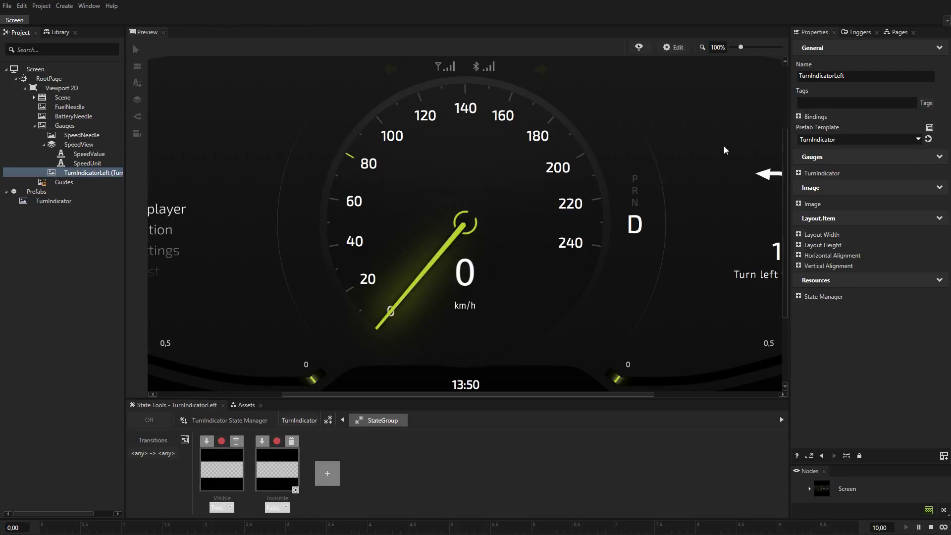
left_click(798, 174)
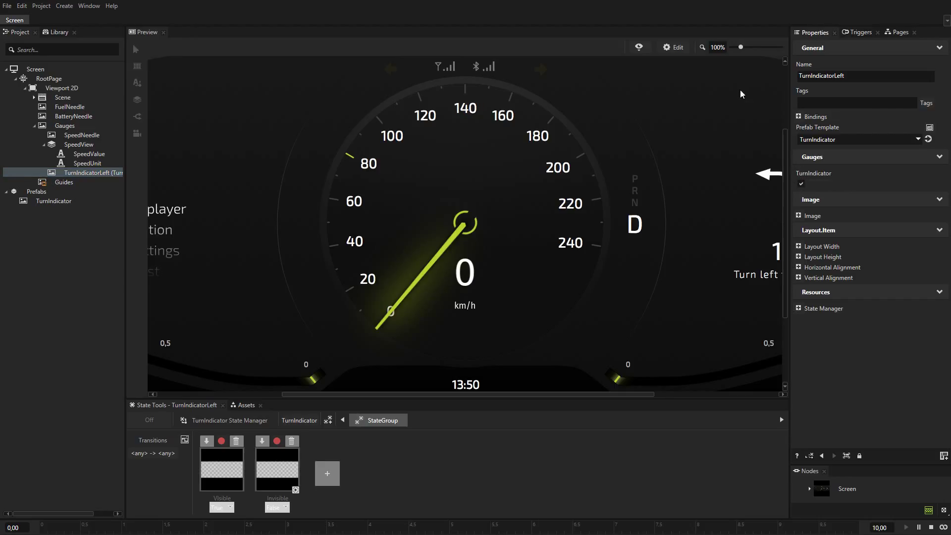
- Using Render Transform, move the TurnIndicatorLeft arrow over the dim left arrow above the speedometer, at about X 795, Y 34 px
left_click(677, 48)
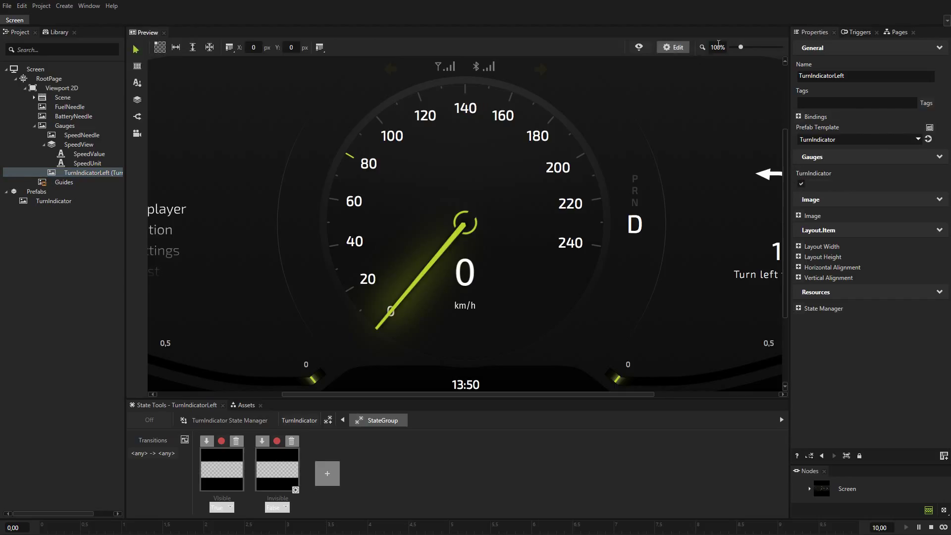
left_click(736, 46)
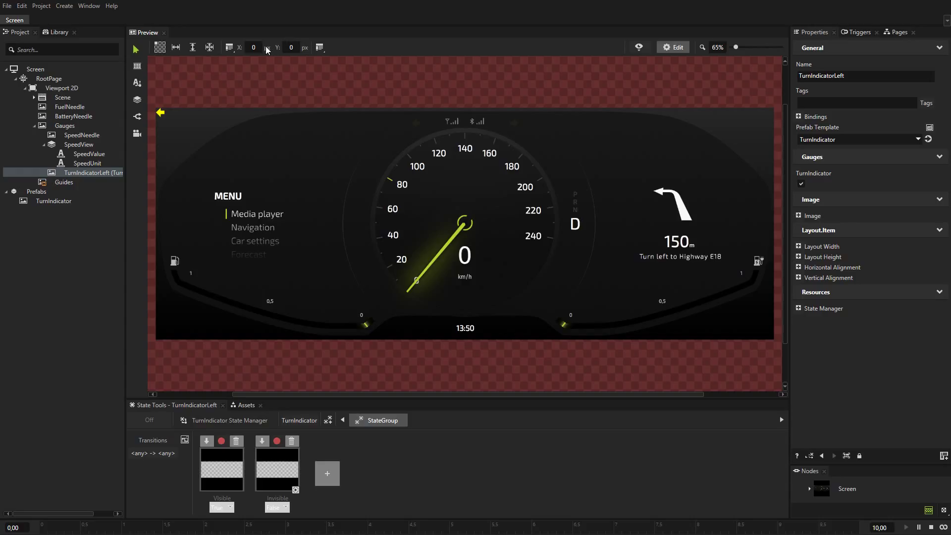
left_click(229, 48)
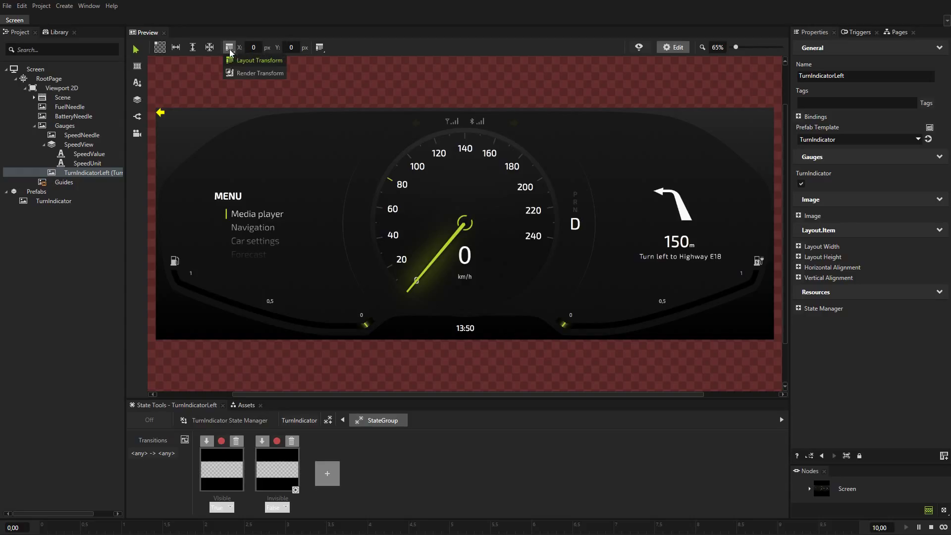
left_click(242, 74)
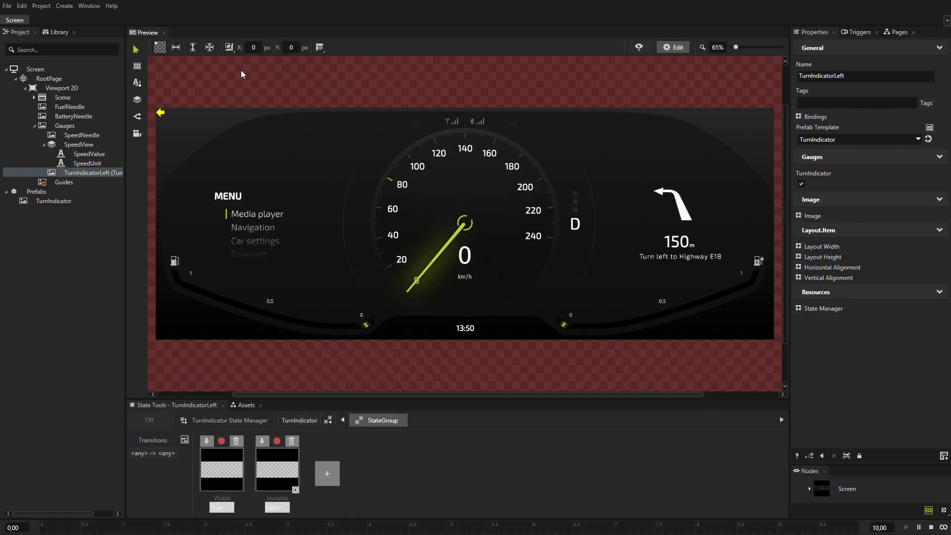
left_click_drag(165, 115, 425, 129)
scroll(402, 133, "up", 3, "ctrl")
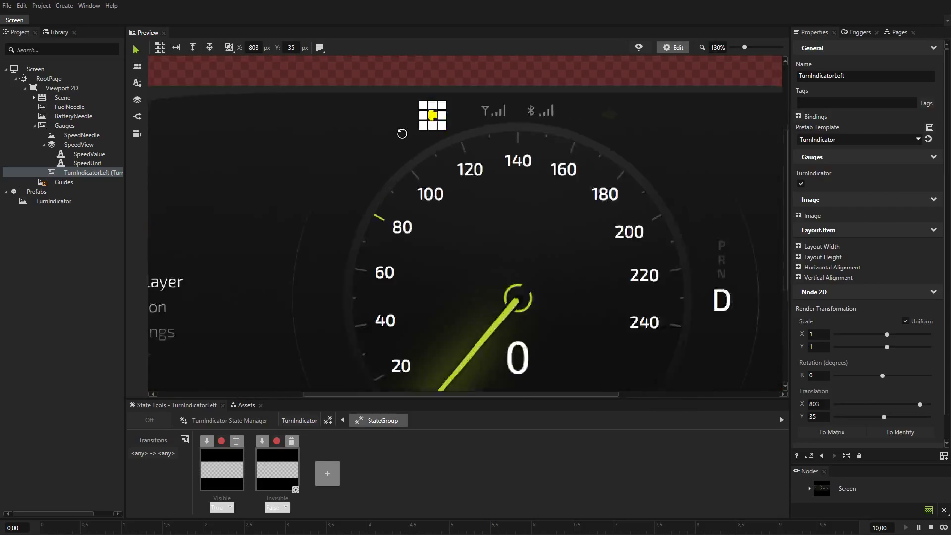
scroll(401, 133, "up", 5, "ctrl")
left_click_drag(467, 87, 461, 85)
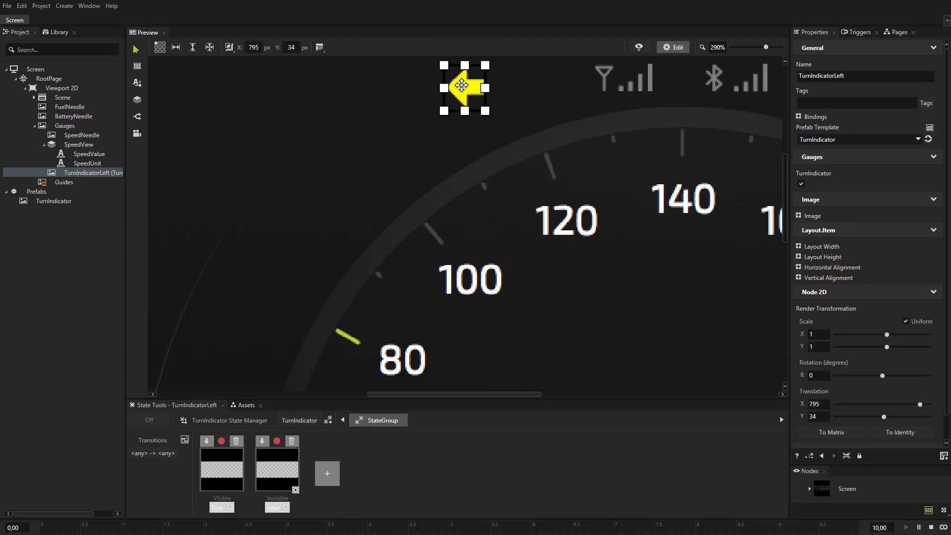
- Duplicate the TurnIndicatorLeft node under Gauges and rename the copy TurnIndicatorRight
scroll(477, 146, "down", 3, "ctrl")
left_click(478, 150)
middle_click_drag(477, 150, 370, 148)
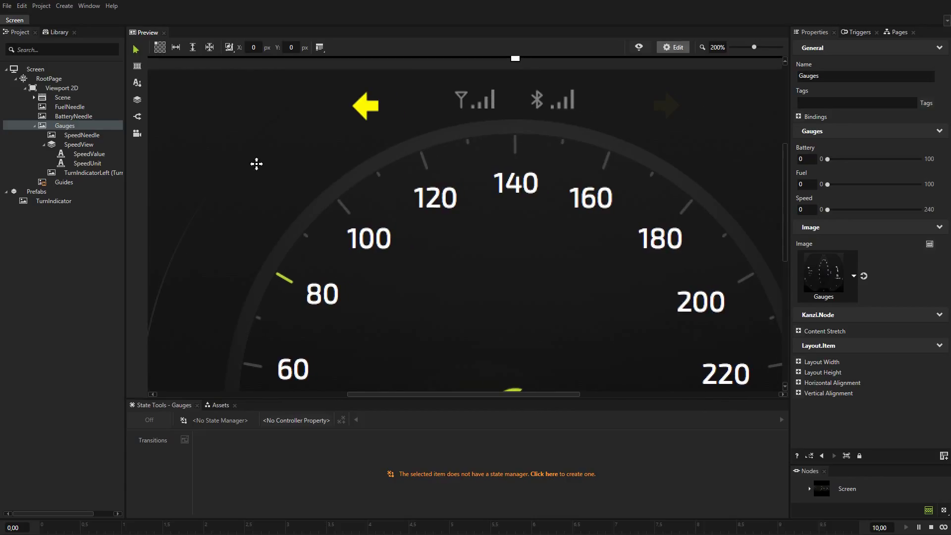
right_click(109, 173)
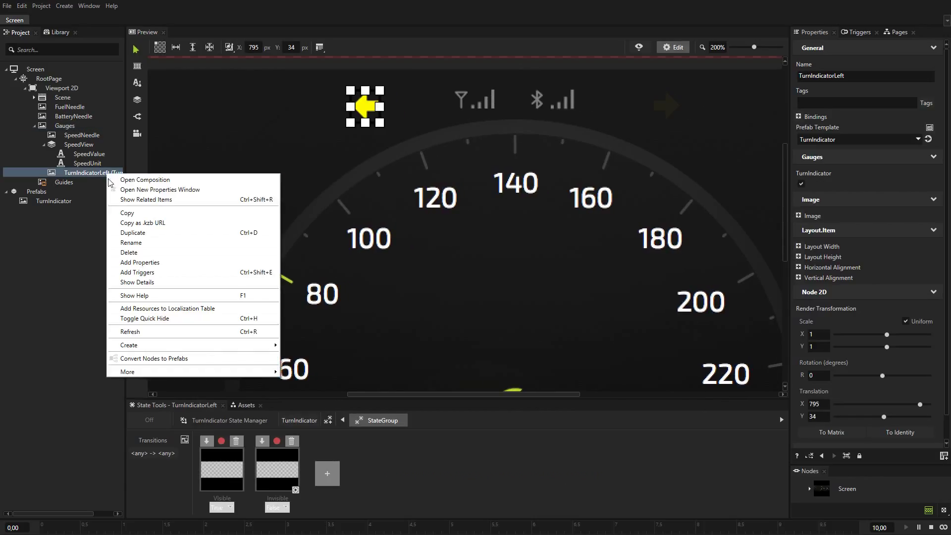
left_click(113, 231)
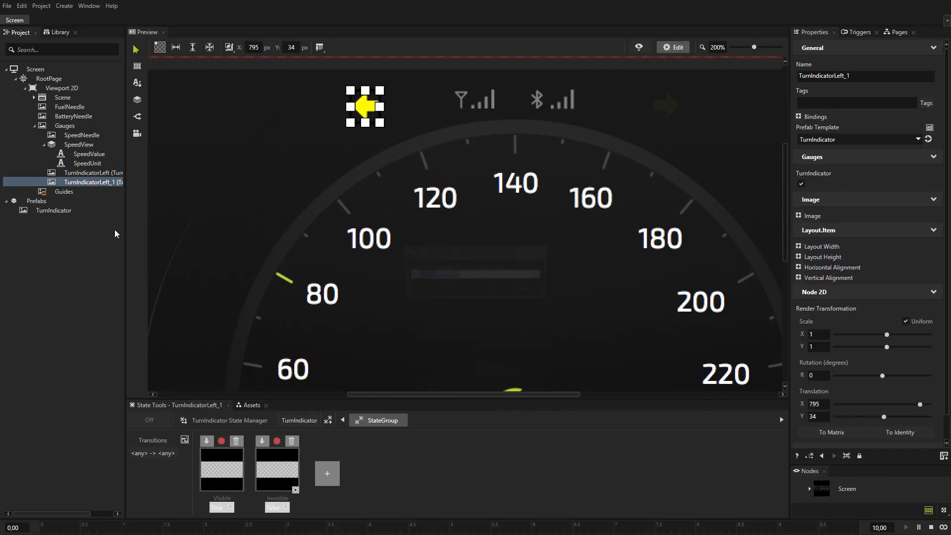
key("F2")
key("BackSpace")
key("BackSpace")
key("BackSpace")
key("BackSpace")
key("BackSpace")
key("BackSpace")
type("Right")
key("Return")
- Move TurnIndicatorRight over the dim right arrow at about X 1097, Y 34 px, rotate it 180 degrees, and leave preview editing
left_click(364, 107)
left_click_drag(363, 107, 666, 100)
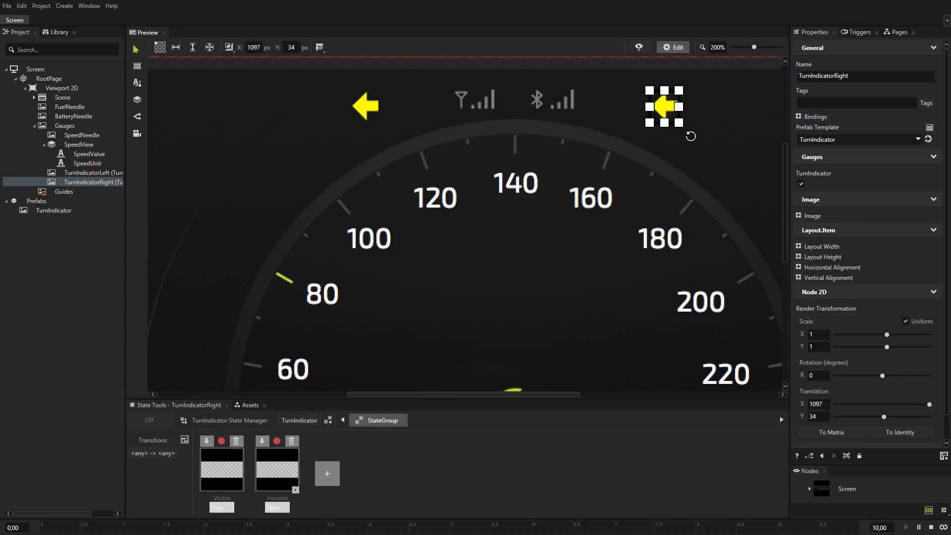
left_click_drag(691, 136, 625, 59)
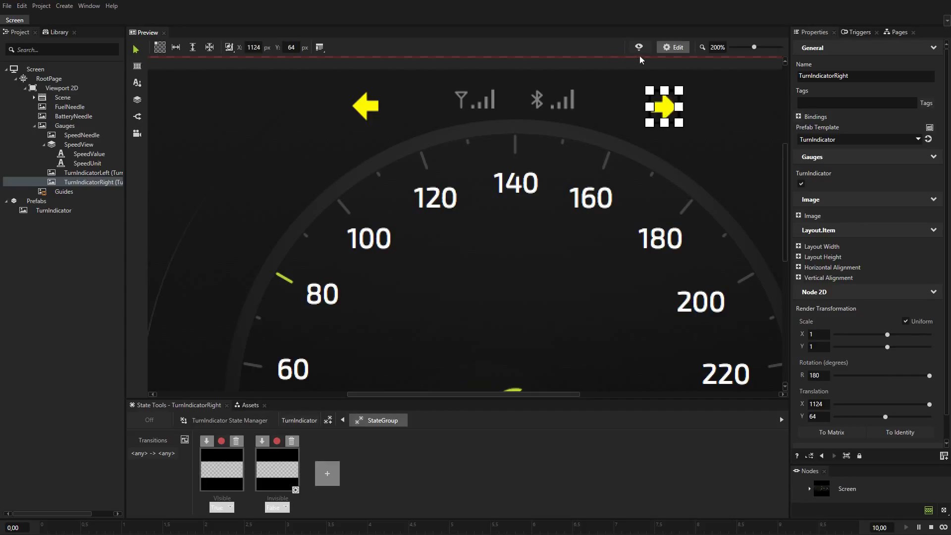
left_click(667, 47)
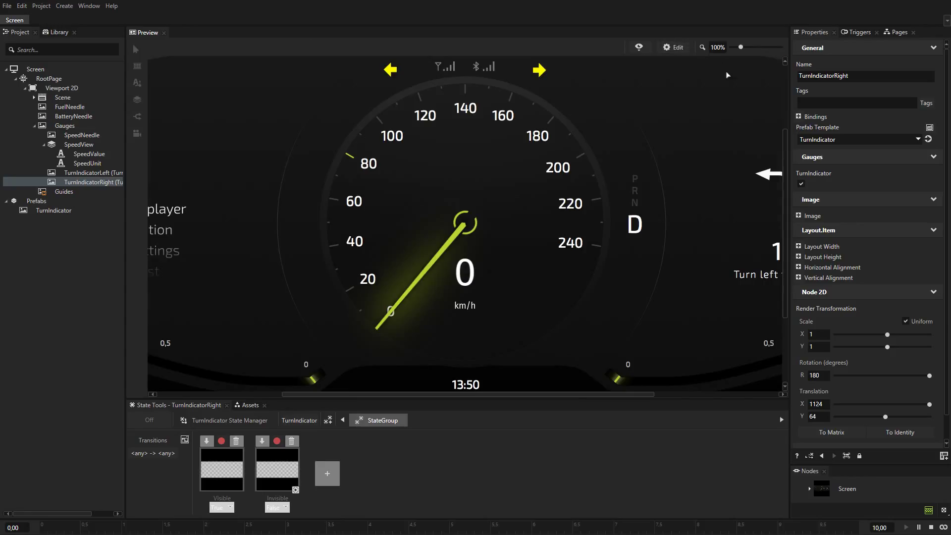
- Disable the TurnIndicator property on both TurnIndicatorRight and TurnIndicatorLeft
left_click(801, 183)
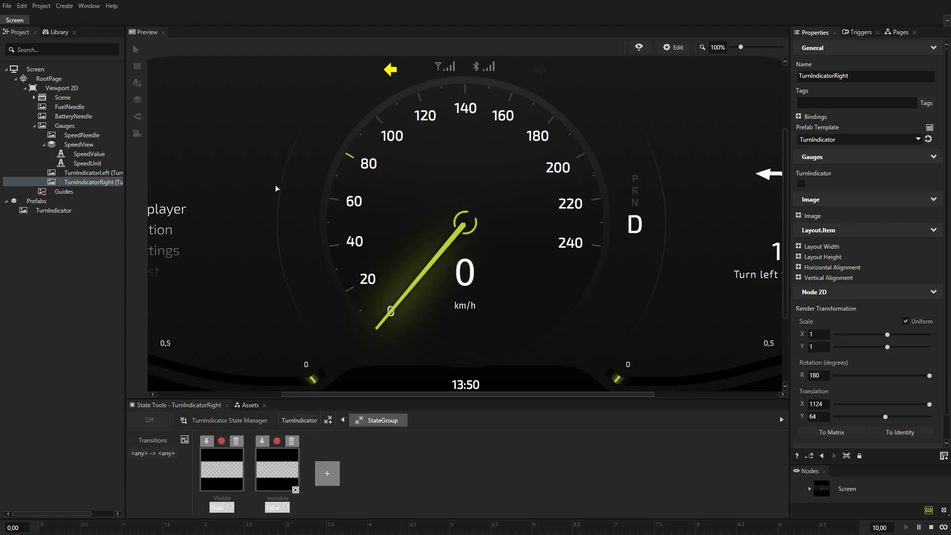
left_click(109, 173)
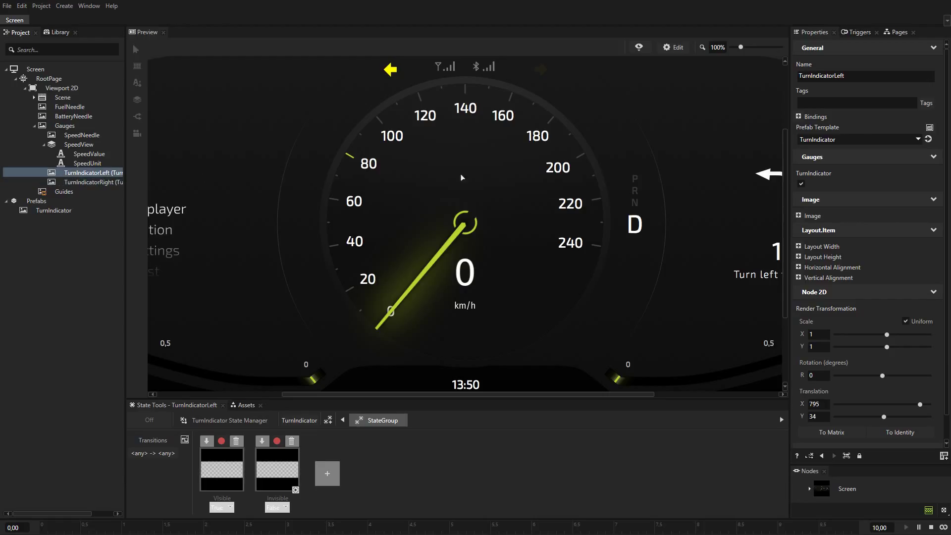
left_click(802, 183)
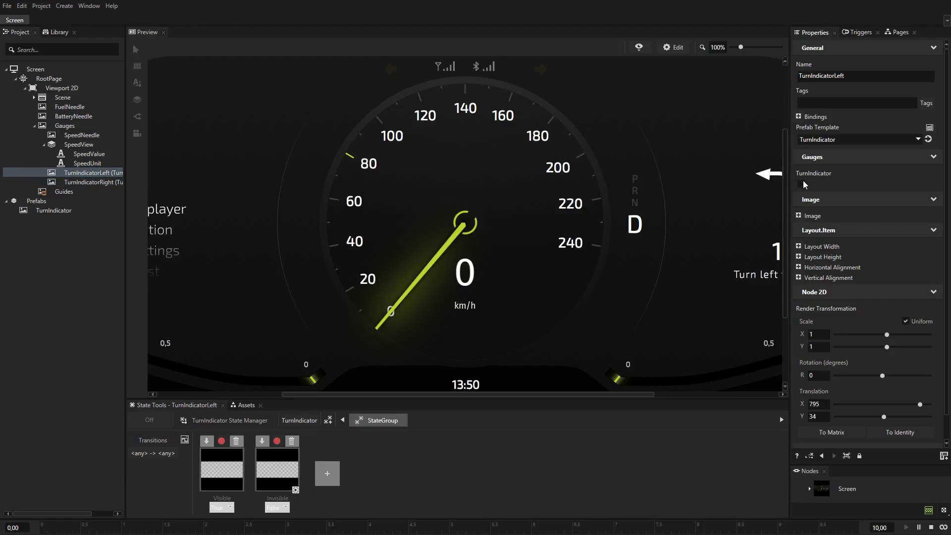